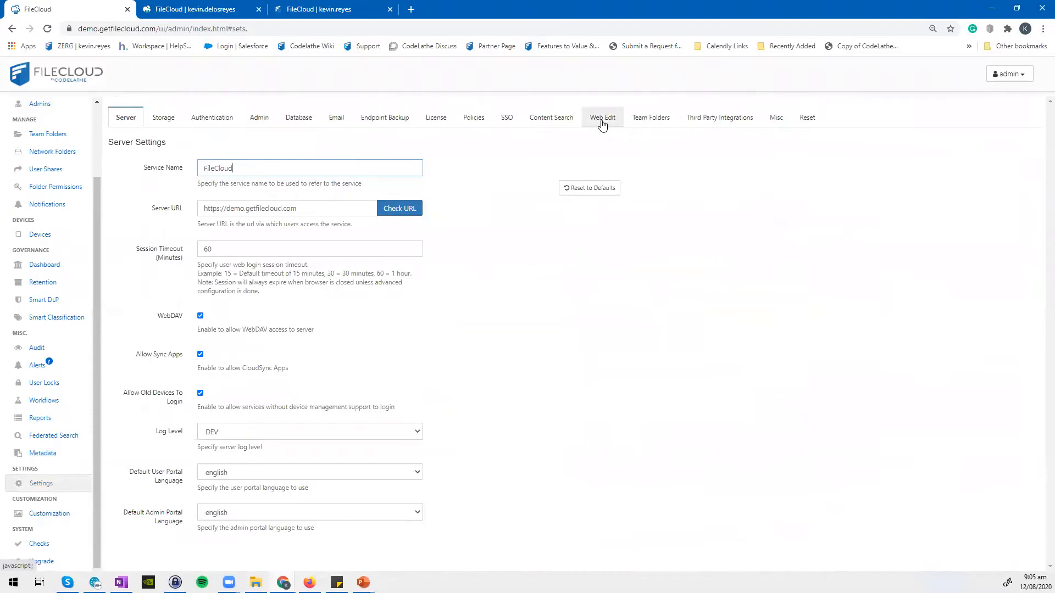
Review the Web Edit WOPI client settings and save the user UI customization with Show Online Edit Option enabled.
click(603, 120)
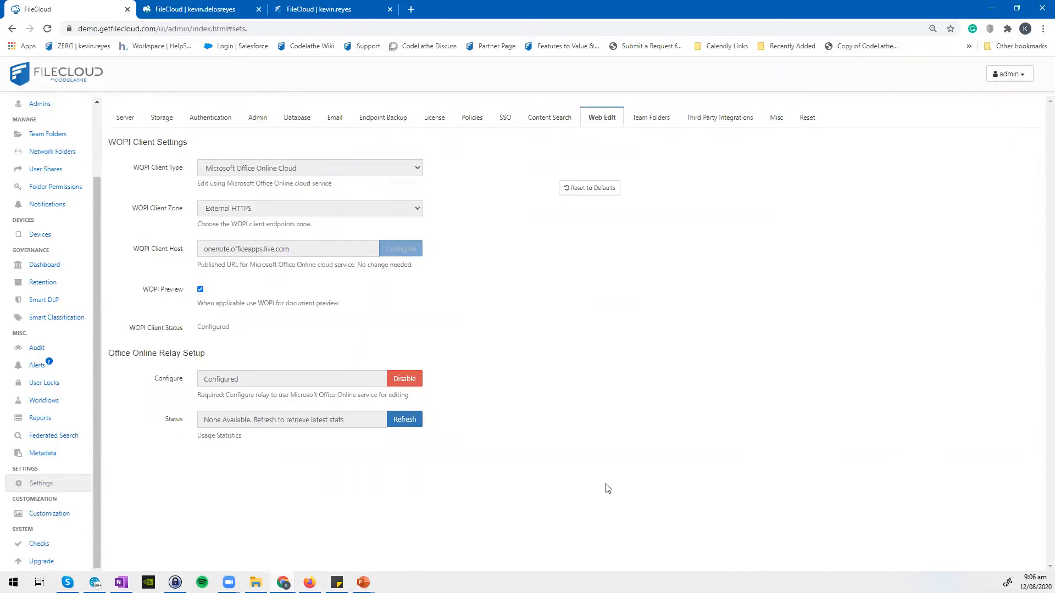
click(55, 521)
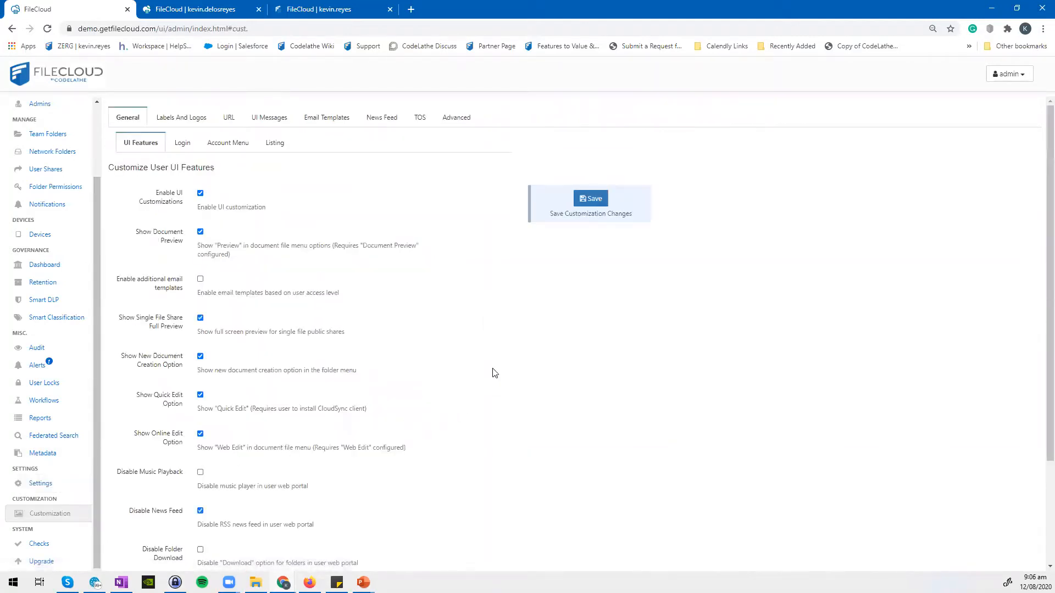
scroll(294, 446, down, 1)
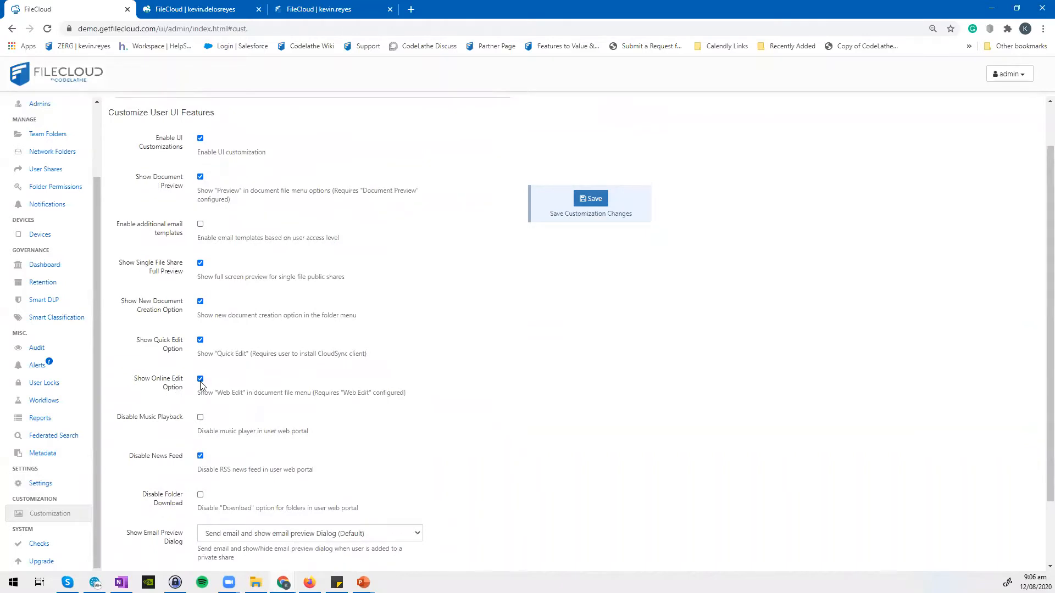
click(582, 208)
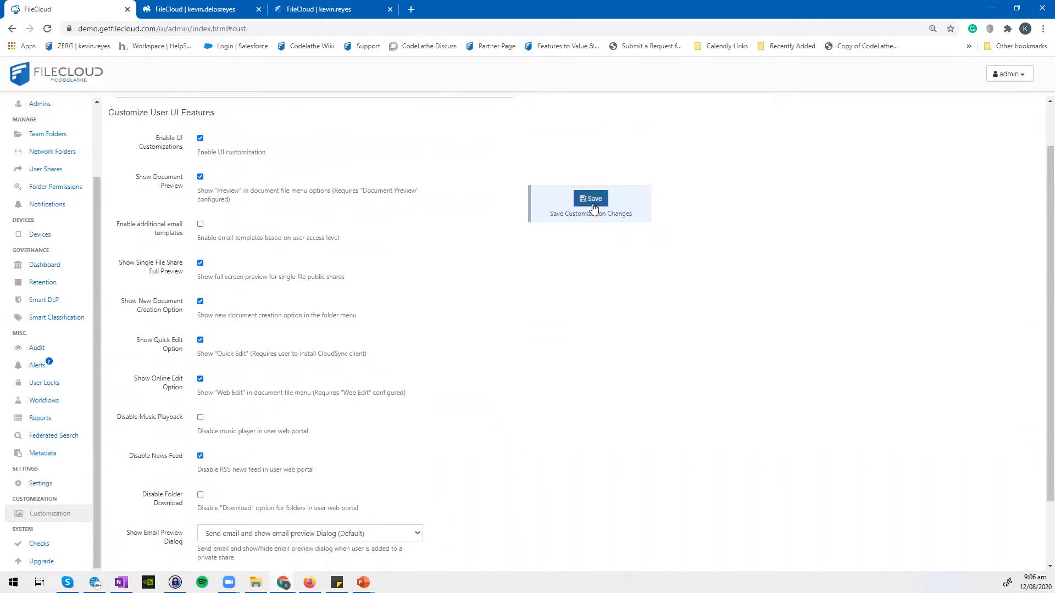
Switch to the user portal and open Test1.docx from My Files in Office Online.
click(211, 6)
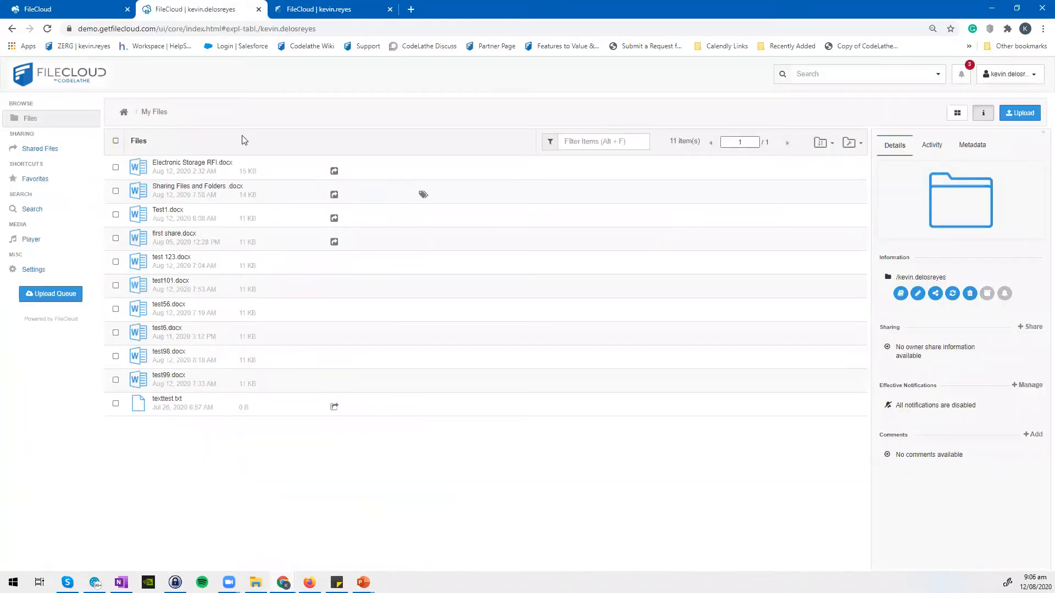
click(182, 215)
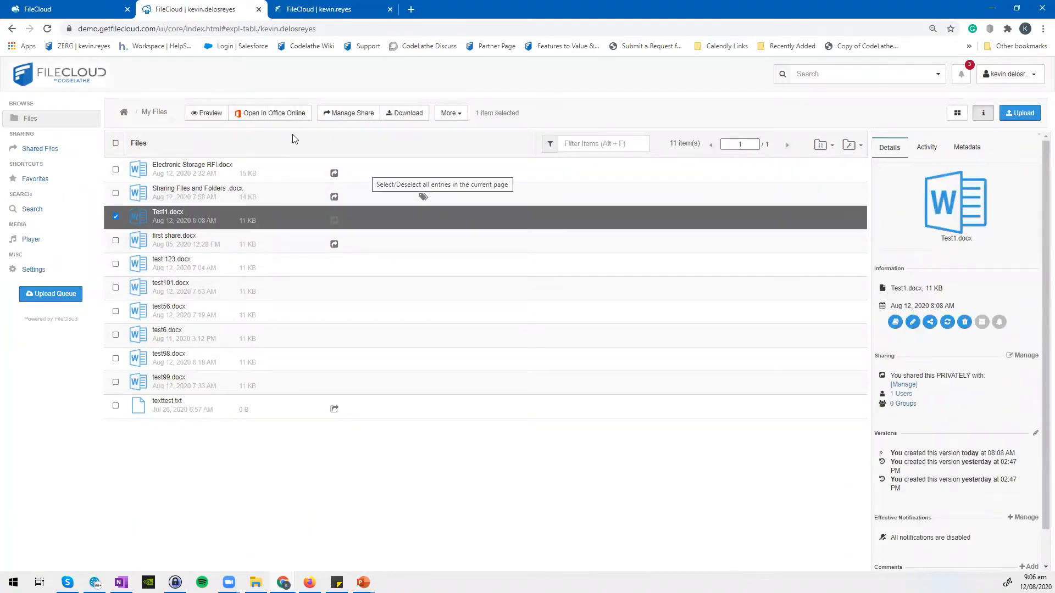
click(116, 216)
click(115, 217)
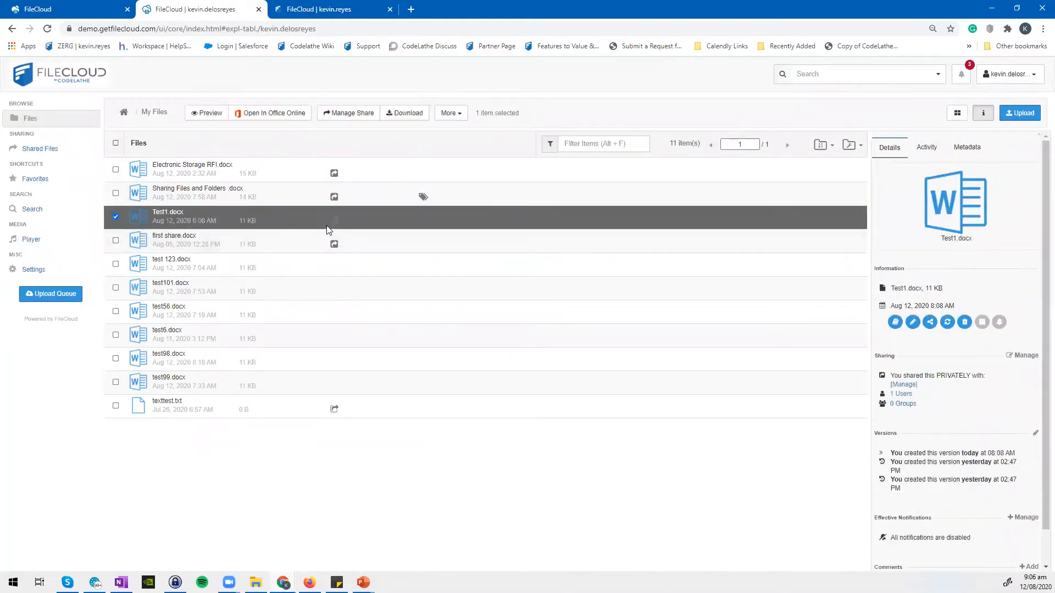
click(295, 114)
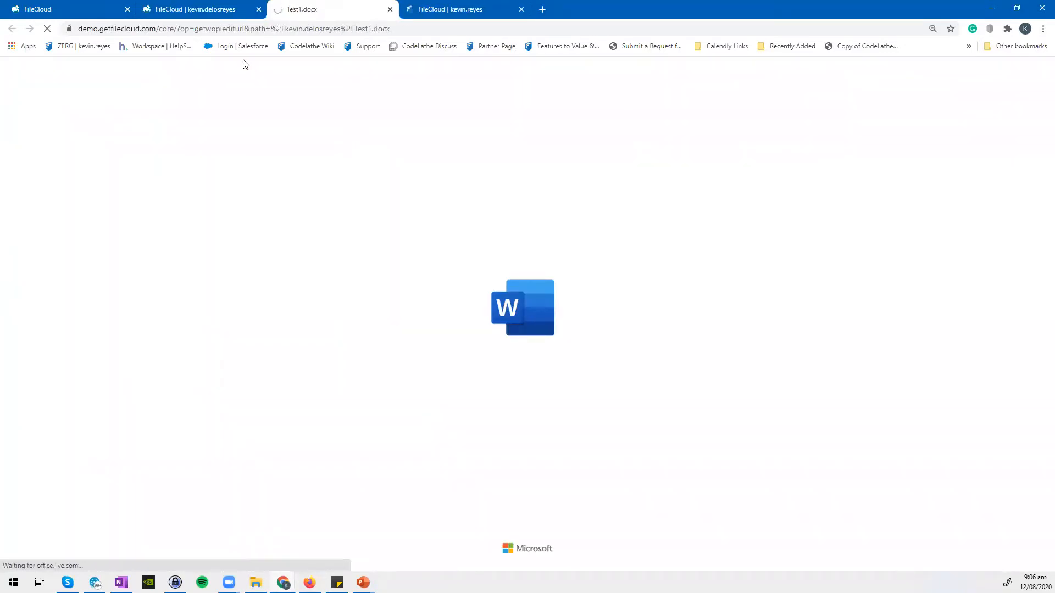
click(214, 8)
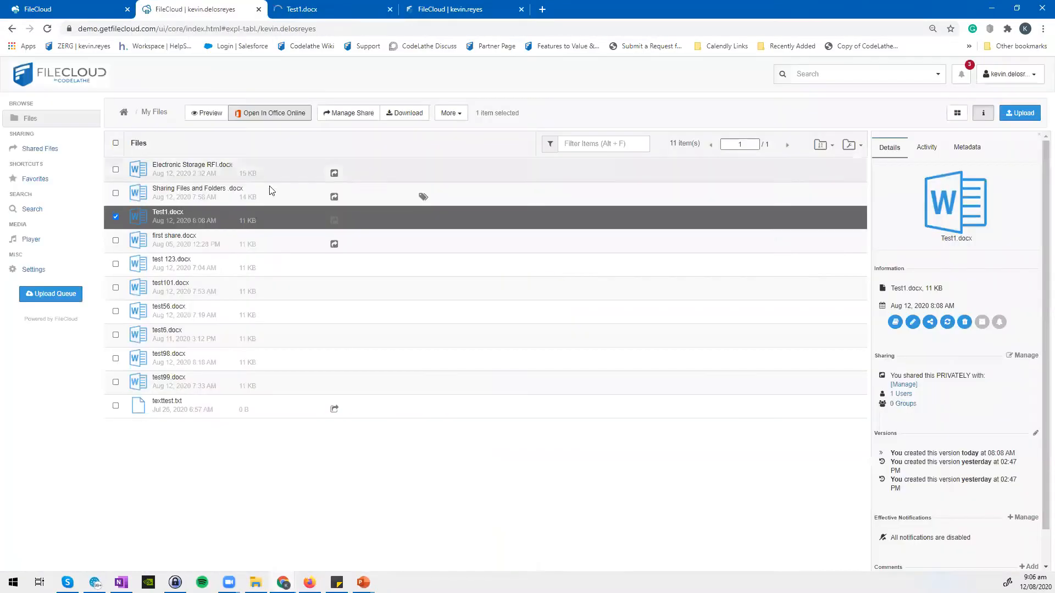
click(297, 5)
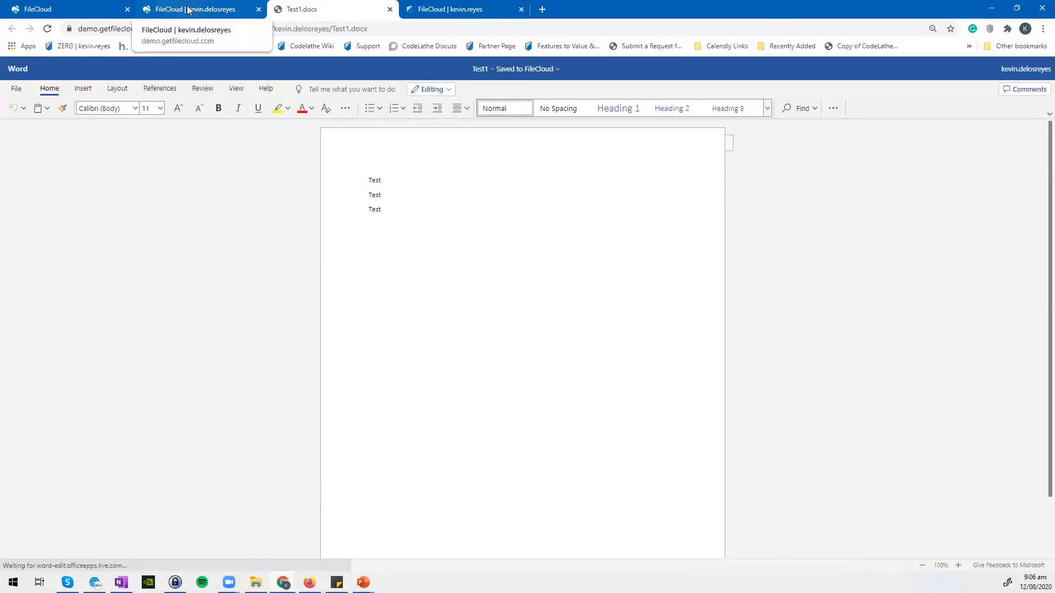
Review the Manage Admin page and the UI feature customization options in the admin portal.
click(188, 10)
click(66, 9)
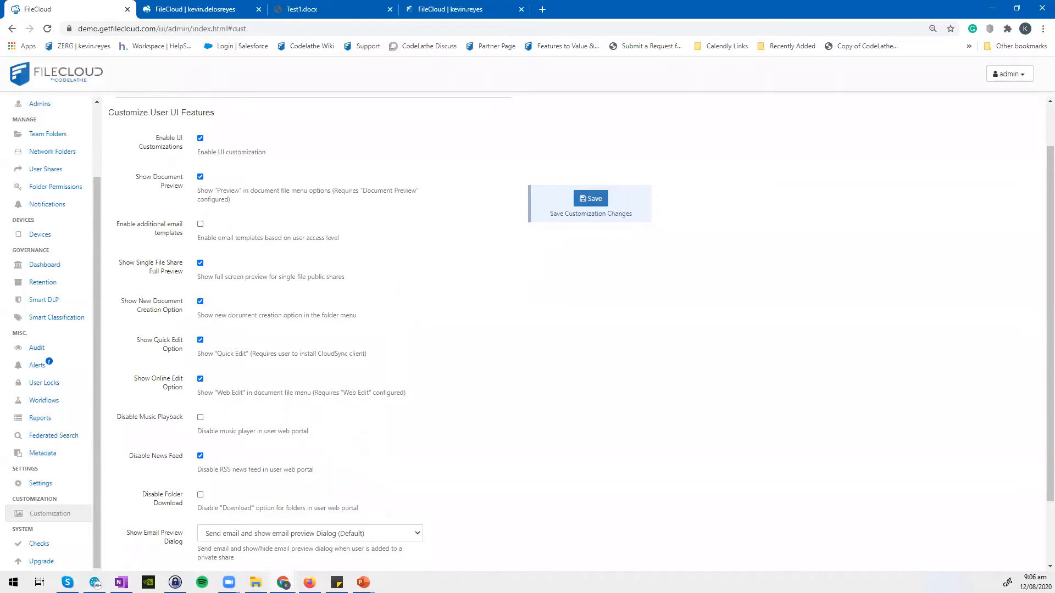
scroll(200, 339, up, 1)
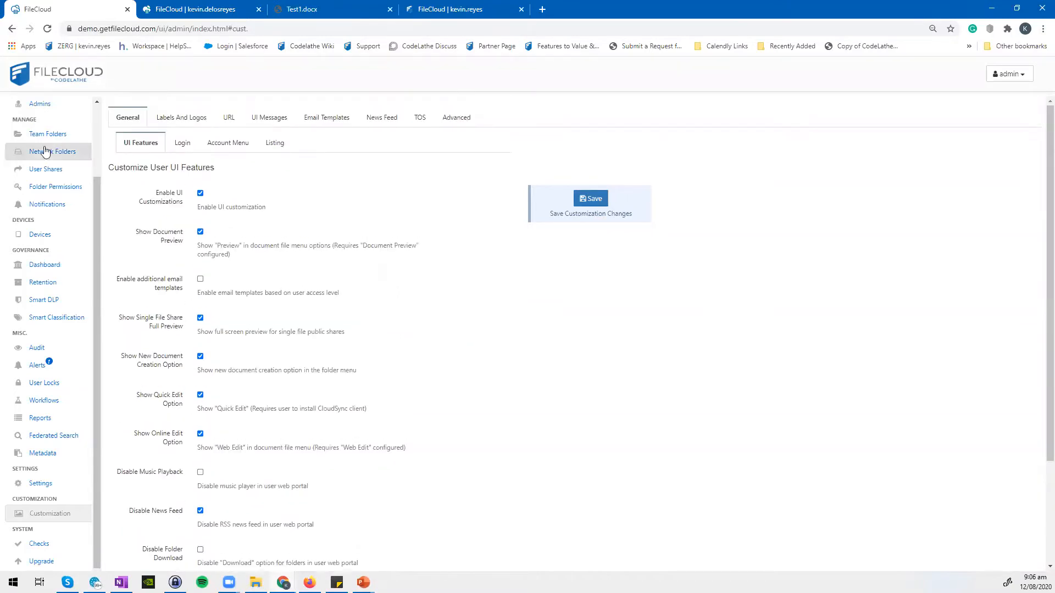
click(61, 104)
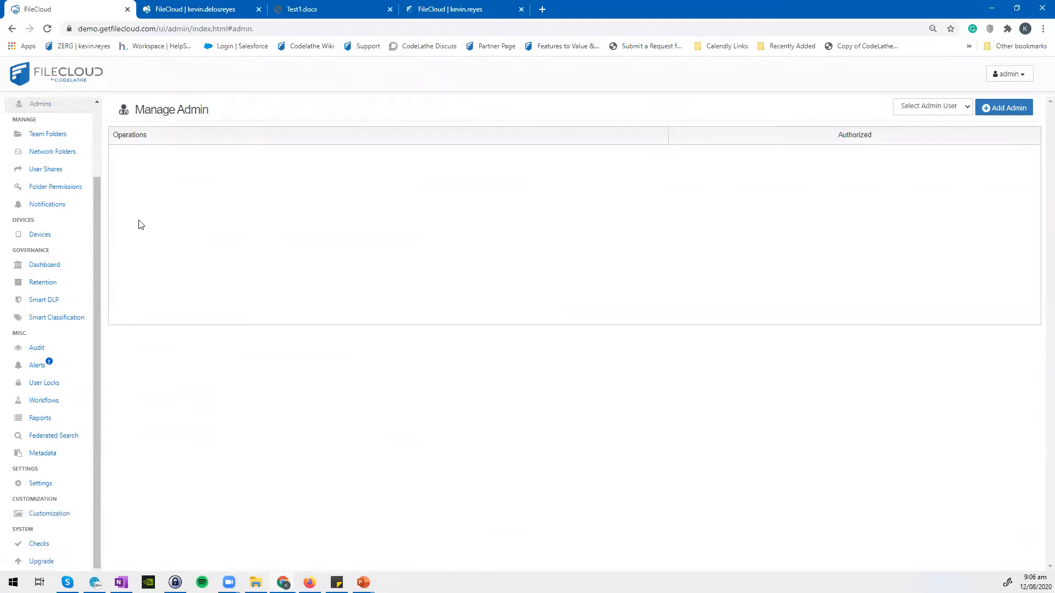
click(55, 520)
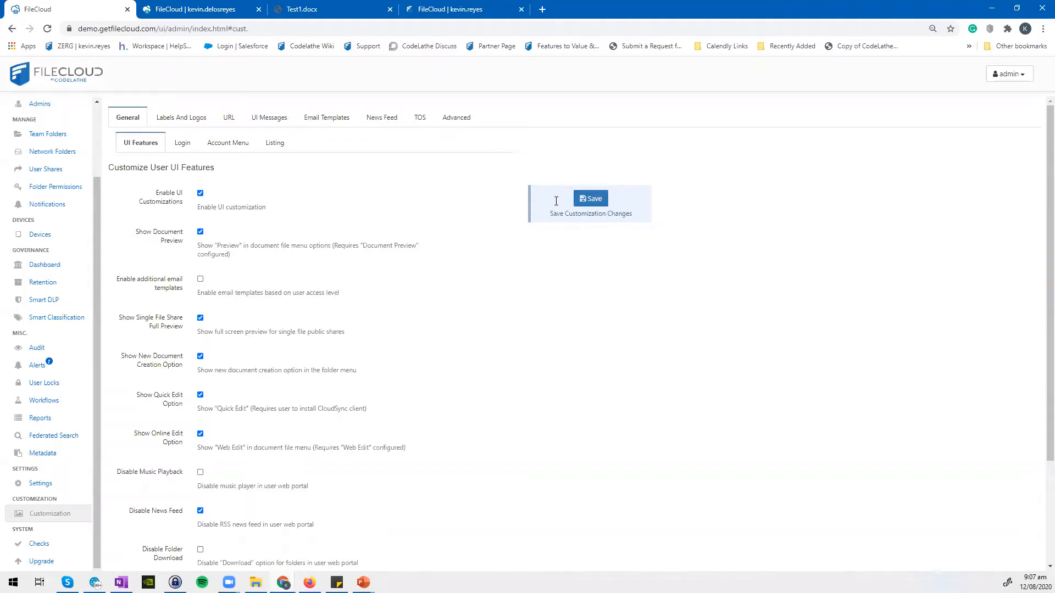
Create a new Word document named Test105 in the user portal's My Files and close both open Word documents.
click(202, 6)
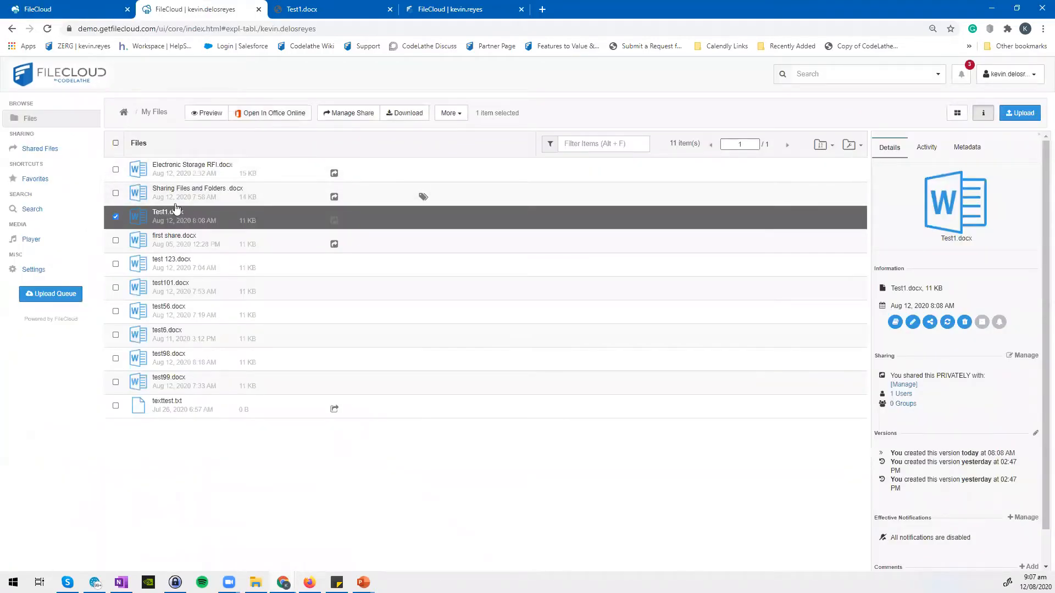
click(851, 142)
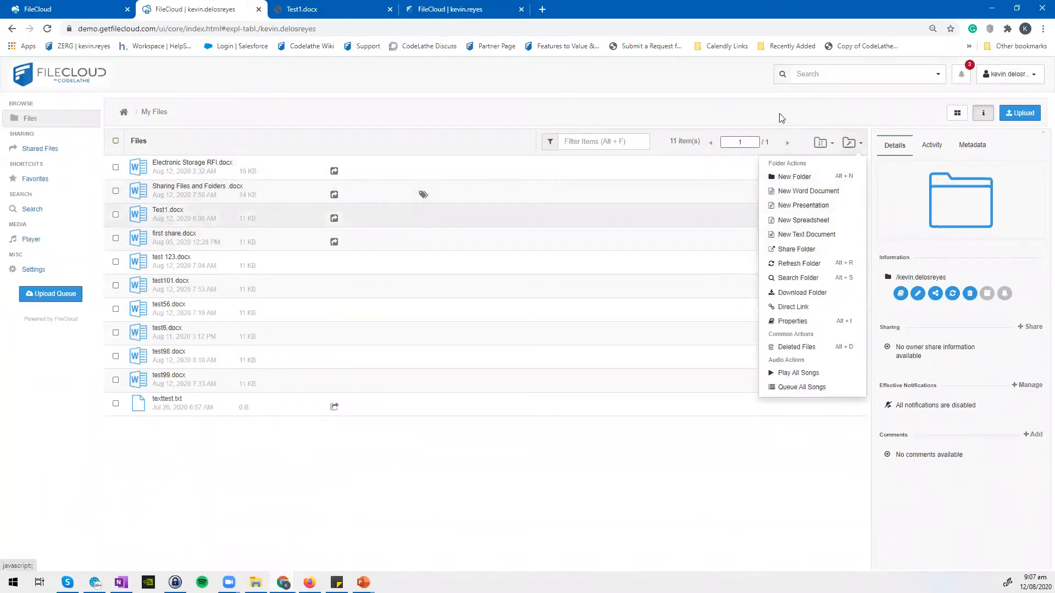
click(472, 203)
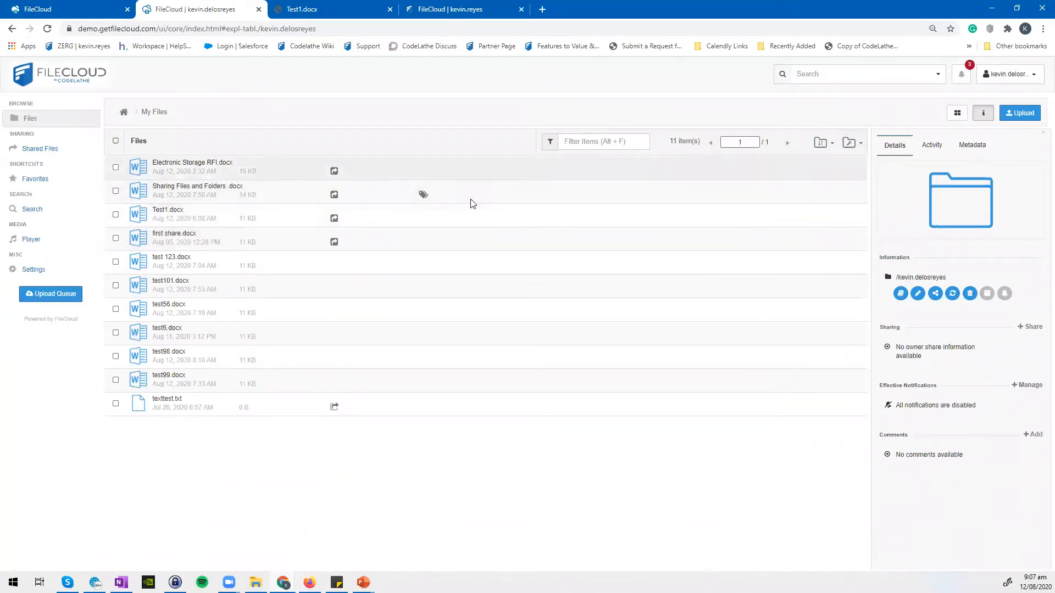
click(851, 143)
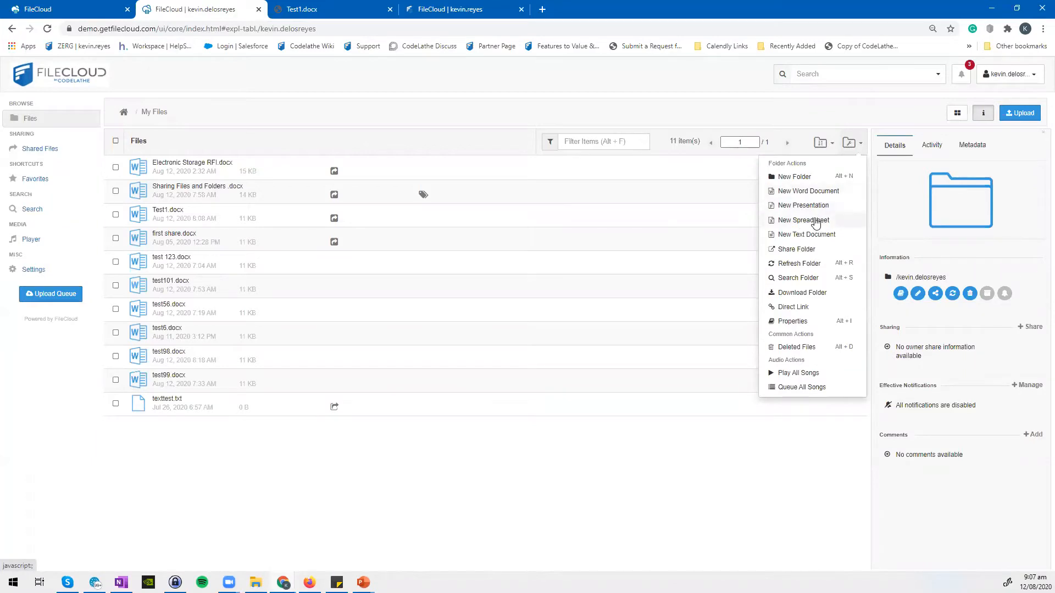
click(816, 192)
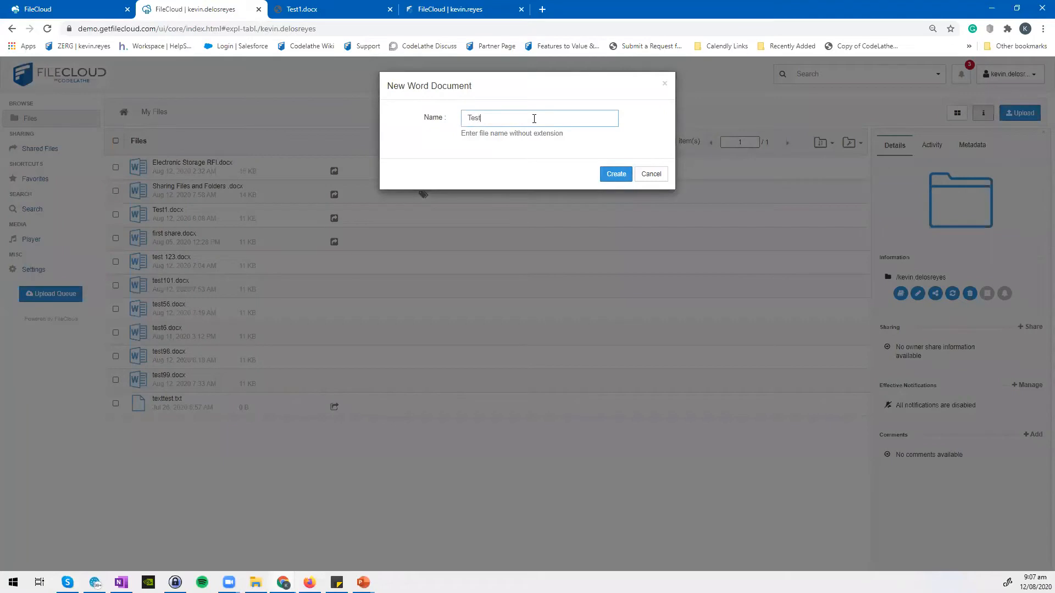
click(614, 174)
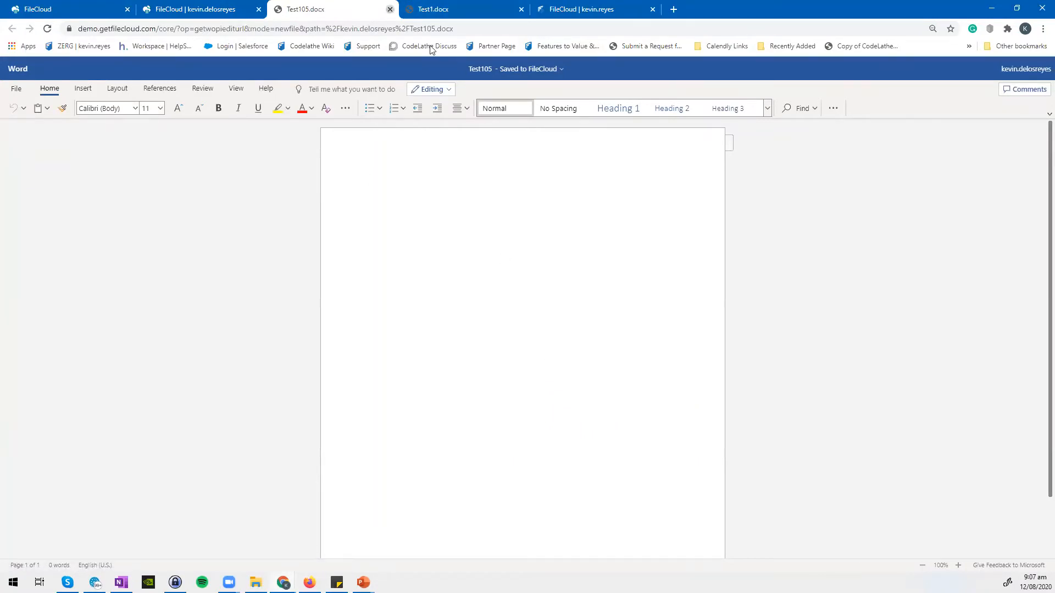
click(390, 9)
click(390, 9)
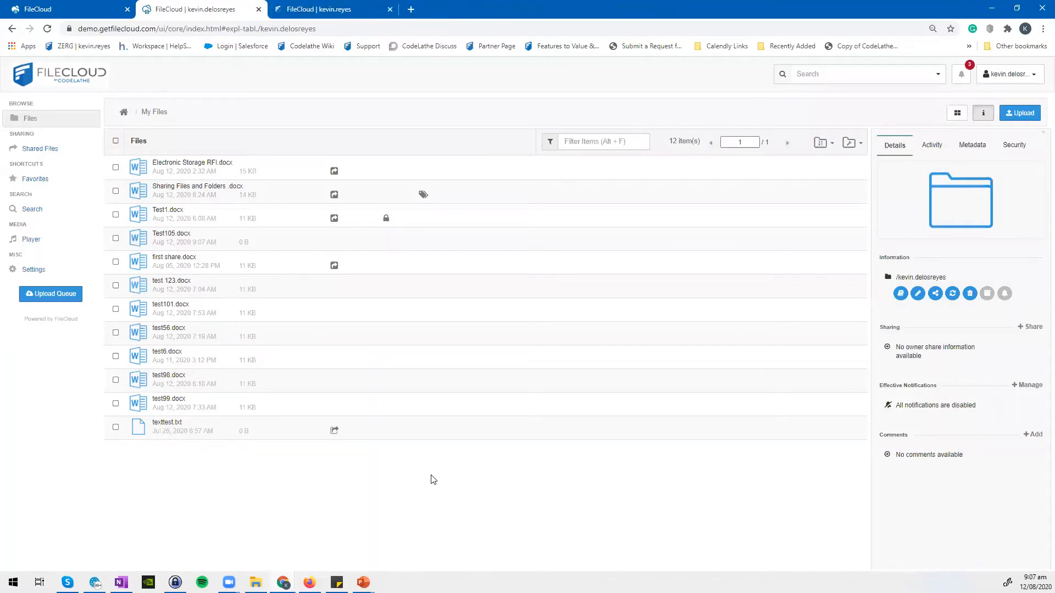
Select Test1.docx in the user portal's My Files and open its share settings.
click(71, 8)
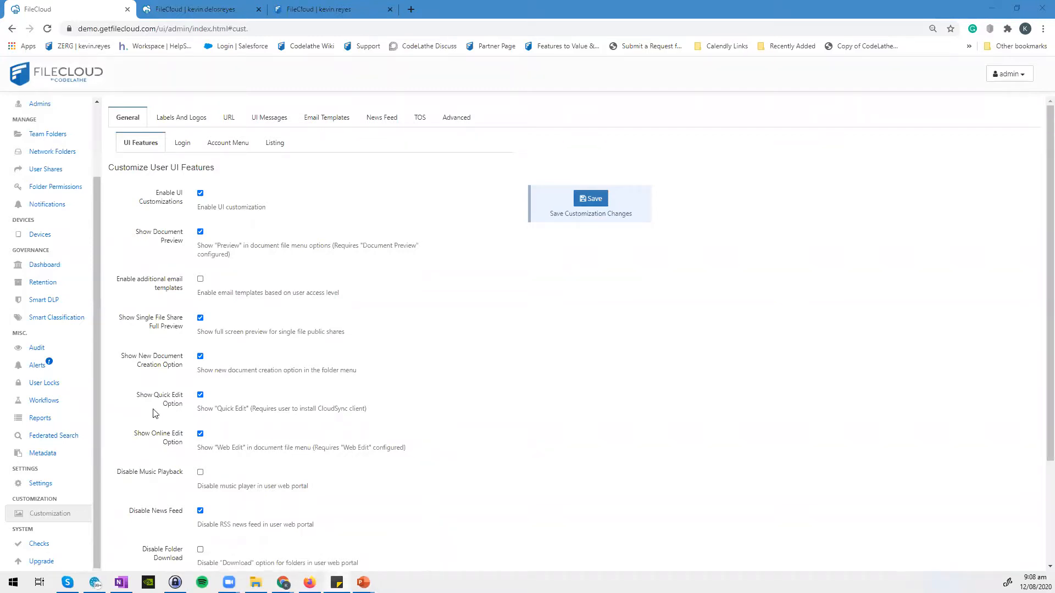
click(191, 6)
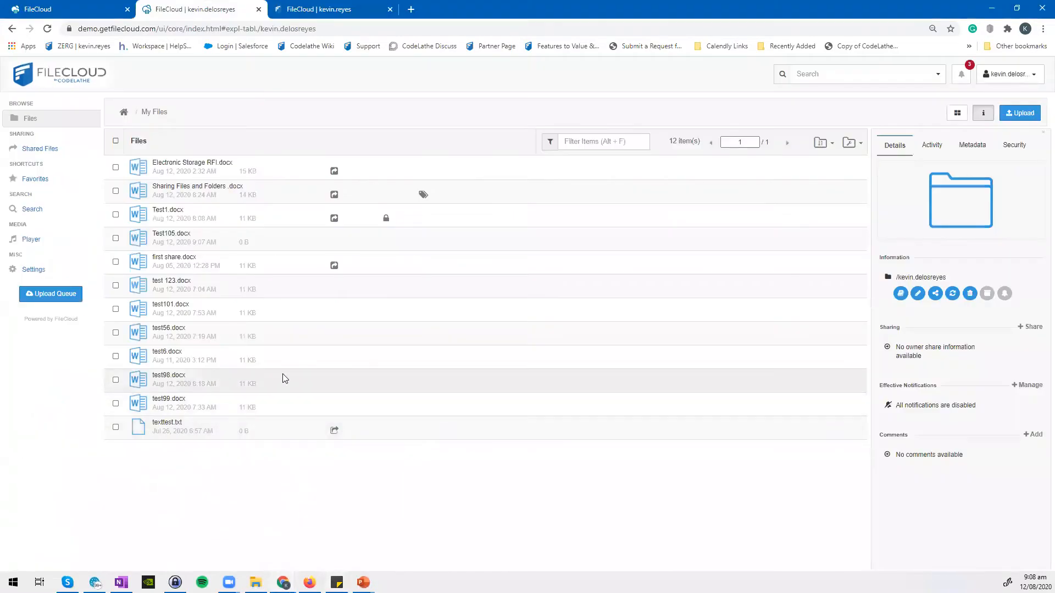
click(250, 220)
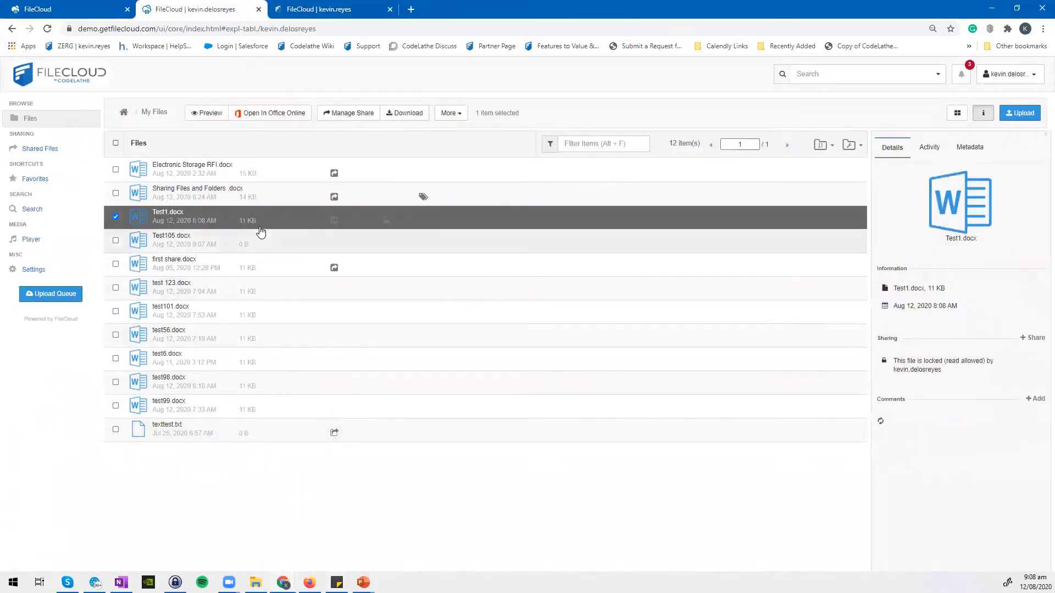
click(168, 221)
click(167, 220)
right_click(305, 216)
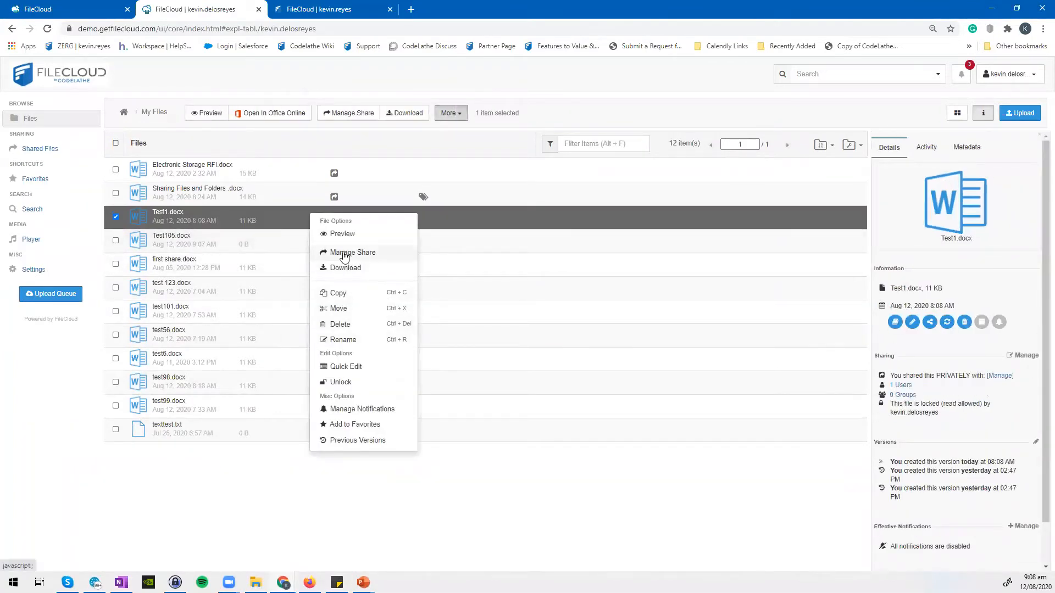
click(360, 118)
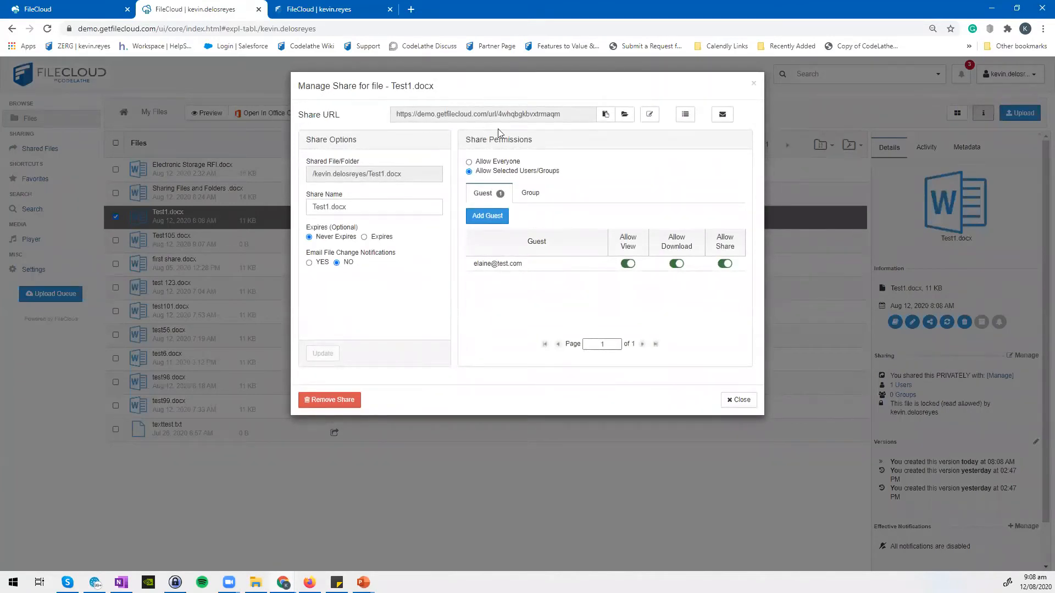
Change the ending of the Test1.docx share URL to test105.
click(649, 115)
drag(564, 148, 363, 96)
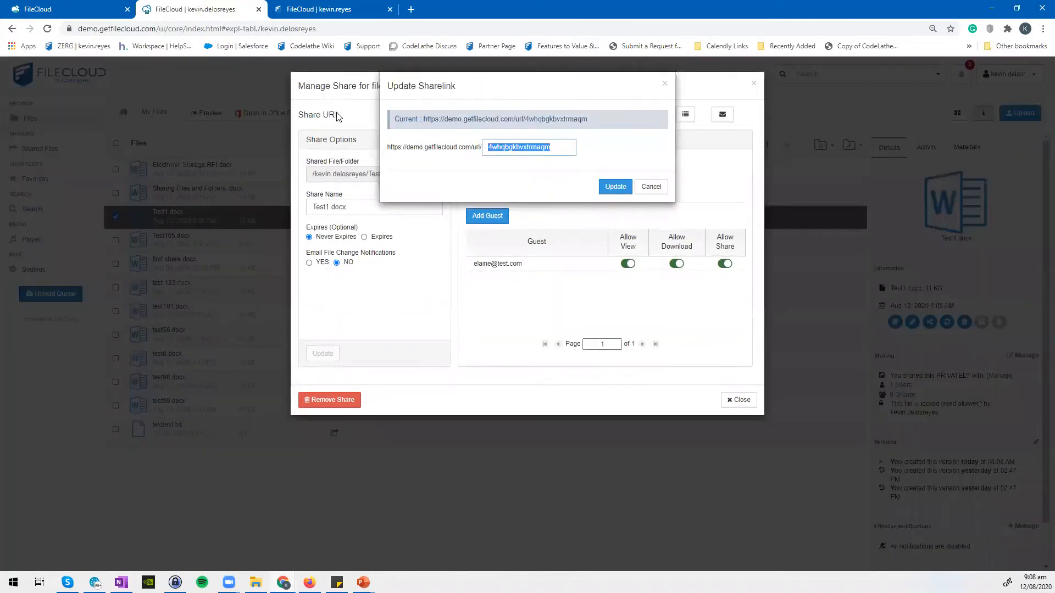
text(test105)
click(630, 197)
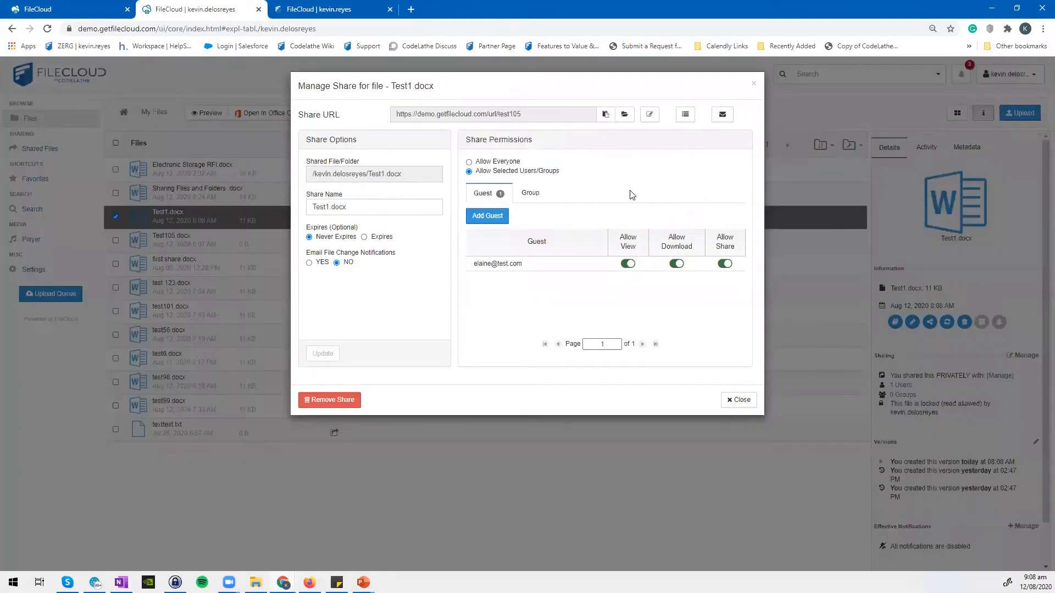
drag(521, 114, 493, 114)
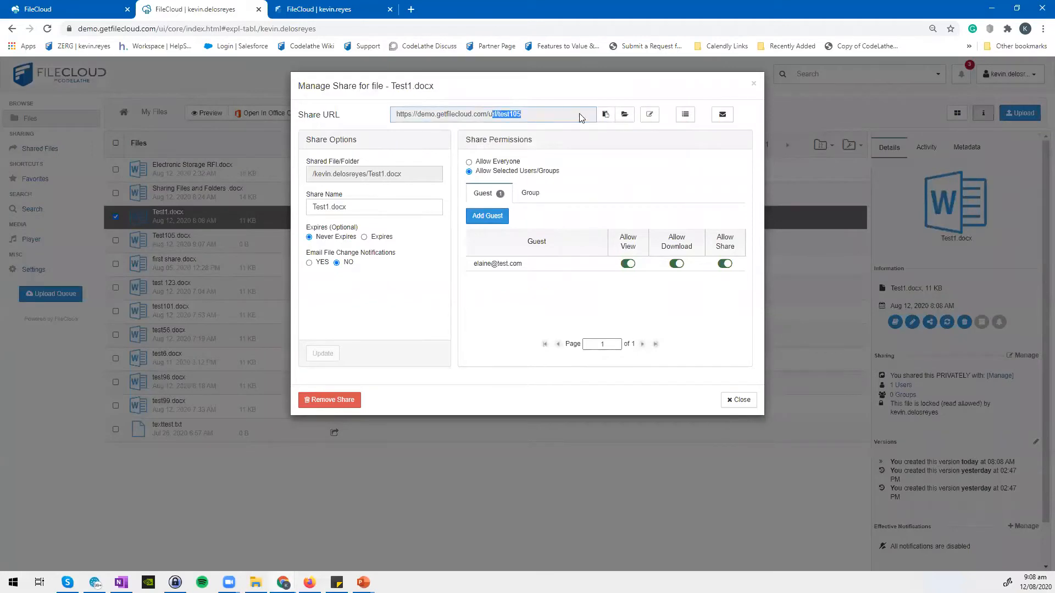
View the form for e-mailing the Test1.docx share link and close it without sending.
click(725, 120)
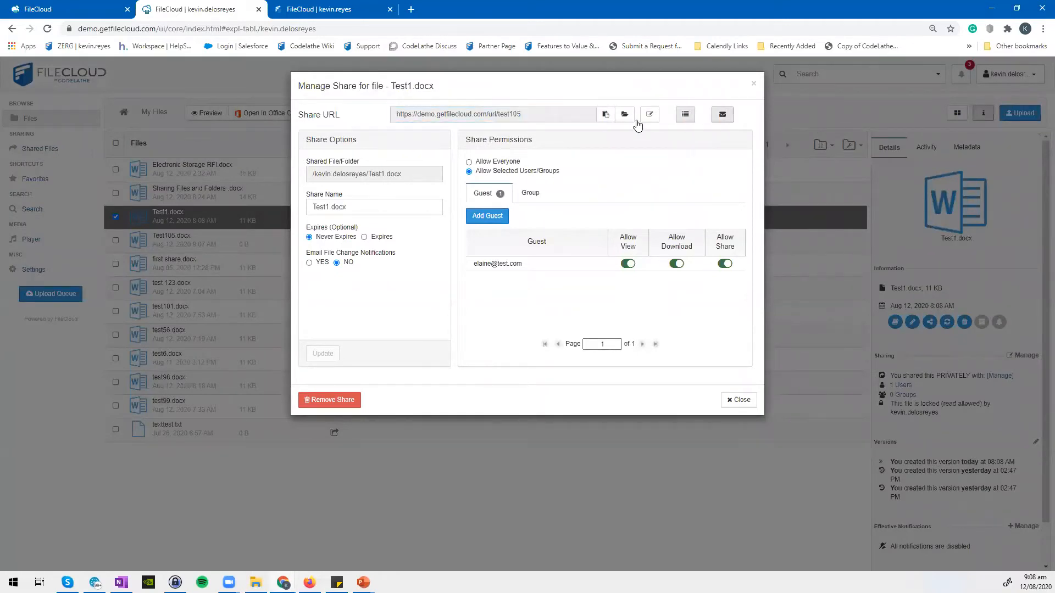
click(665, 85)
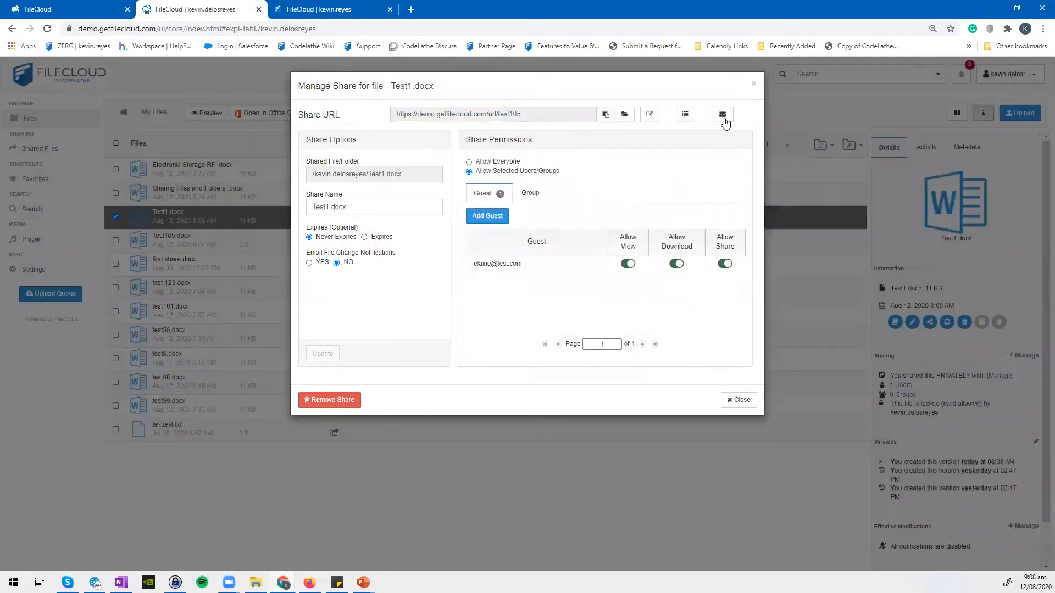
click(725, 114)
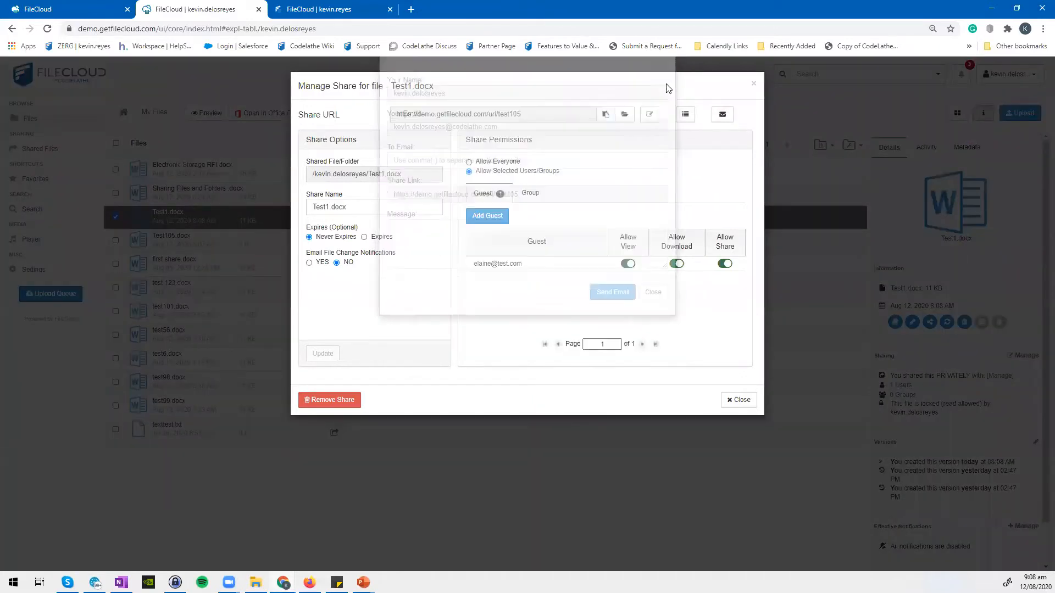
click(665, 84)
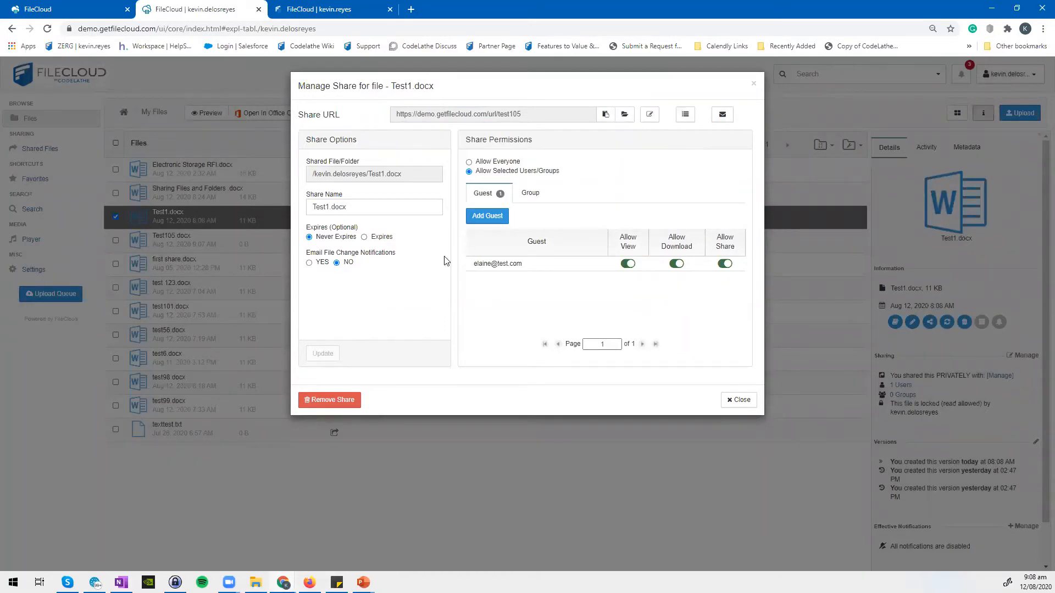
Switch the Test1.docx share permissions to Allow Everyone and back to Allow Selected Users/Groups.
click(468, 162)
click(617, 159)
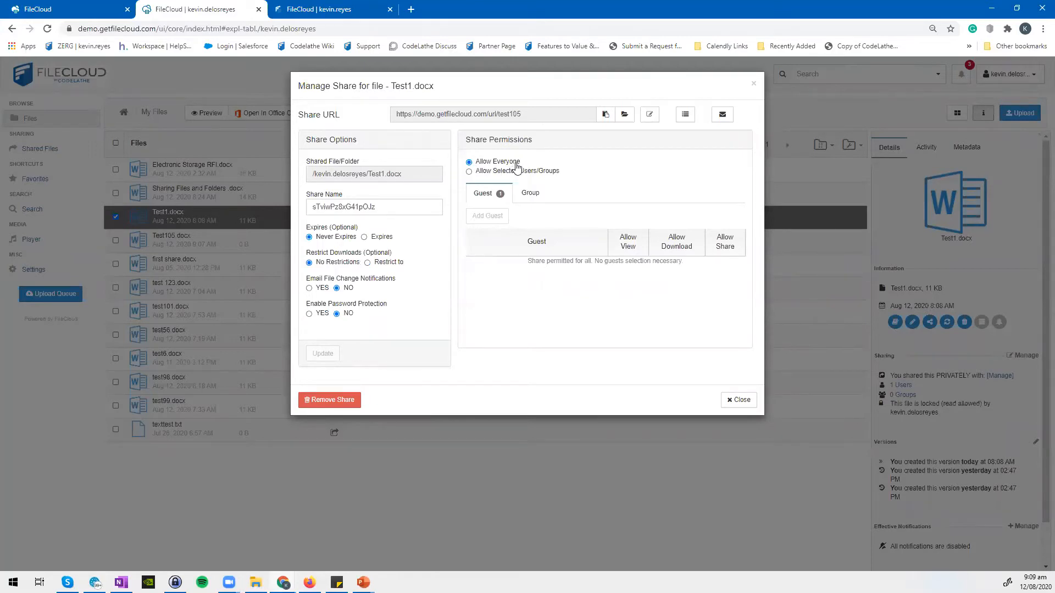
click(463, 116)
click(601, 164)
click(470, 172)
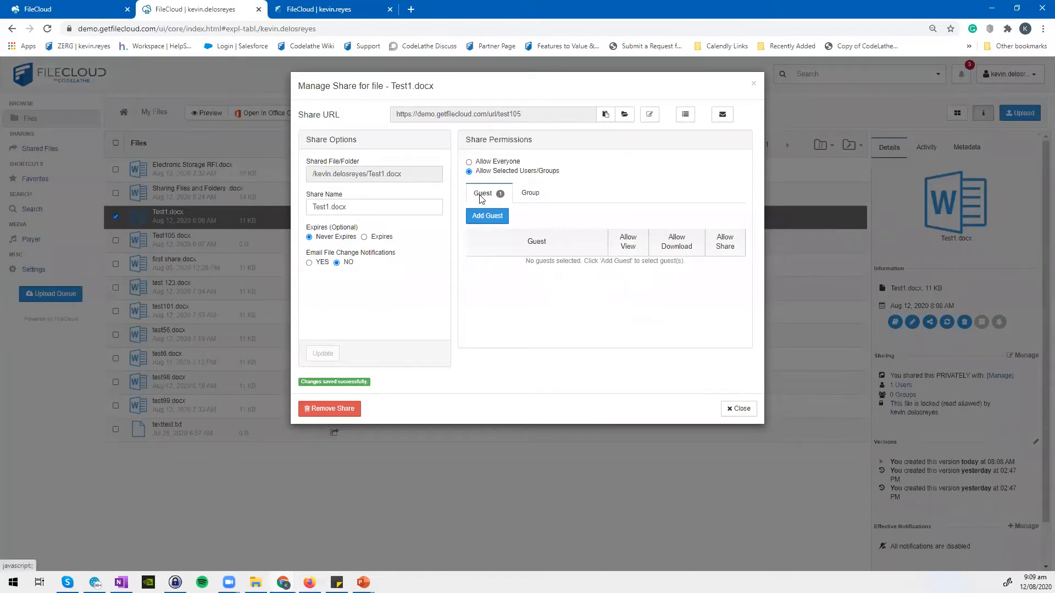
Add a guest by e-mail to the Test1.docx share, review the share notification, and dismiss it without sending.
click(497, 219)
text(elaine)
click(452, 145)
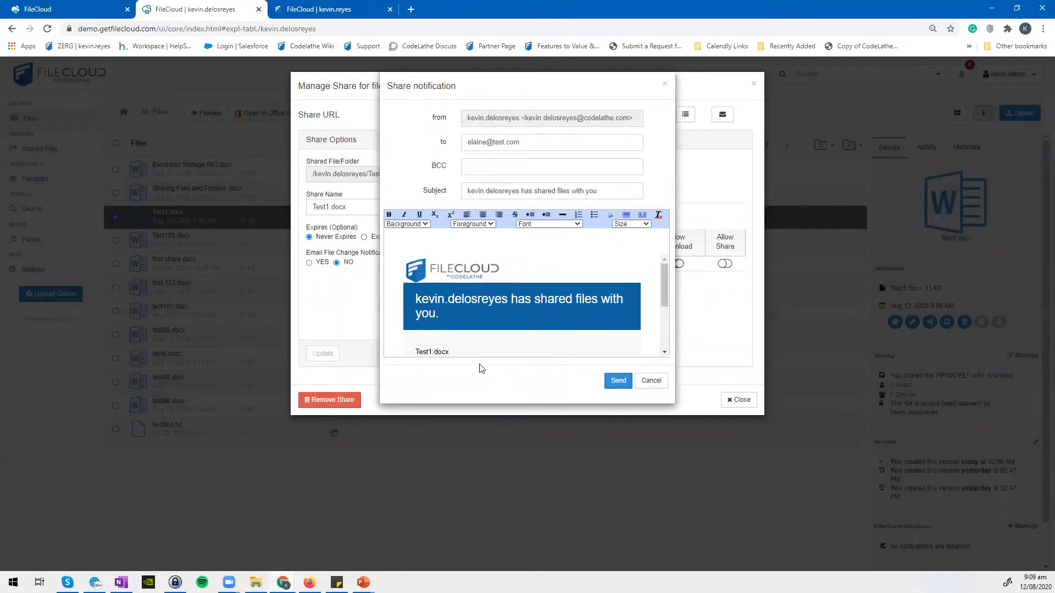
scroll(552, 311, down, 1)
scroll(552, 311, down, 2)
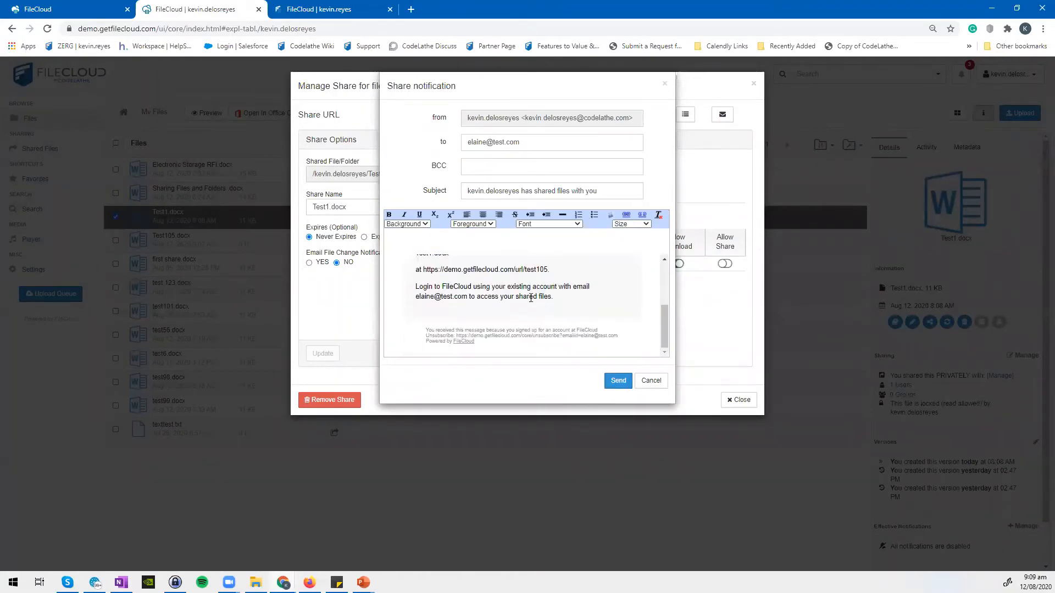
scroll(521, 290, up, 3)
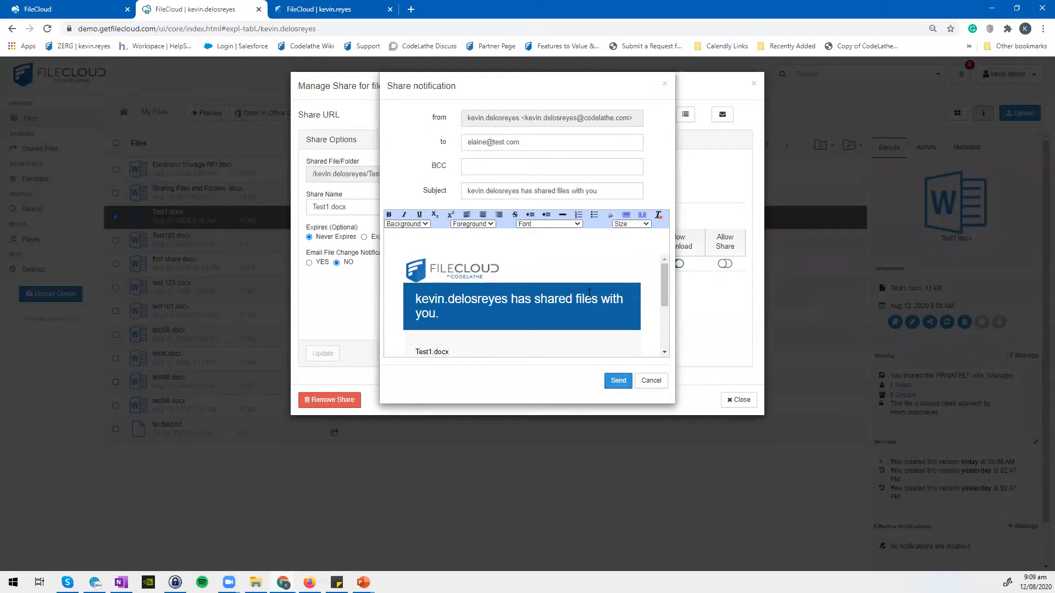
click(658, 384)
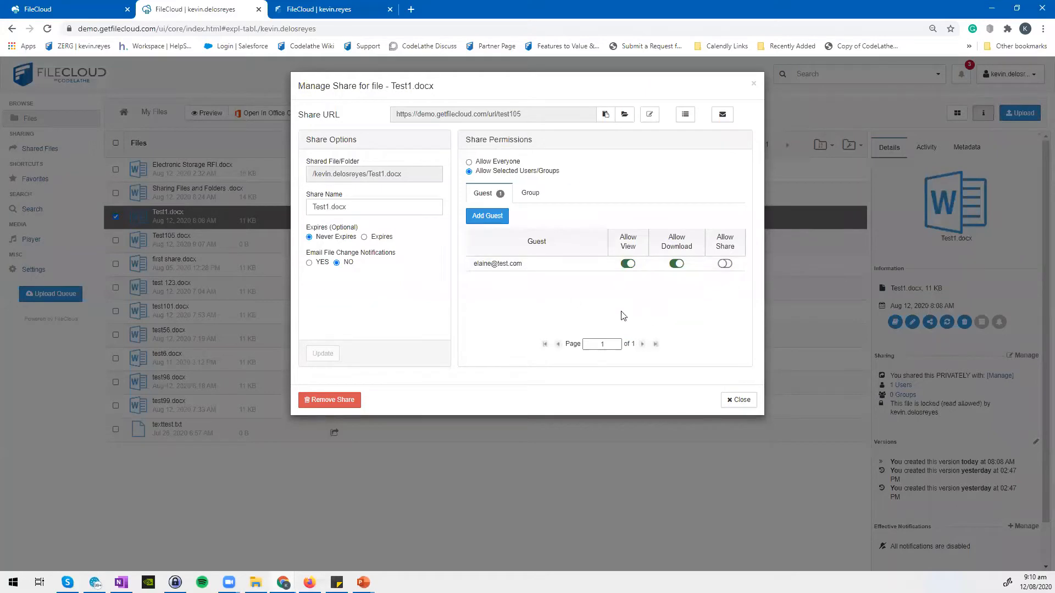
Grant the guest the Allow Share permission on Test1.docx and close the share settings.
click(725, 264)
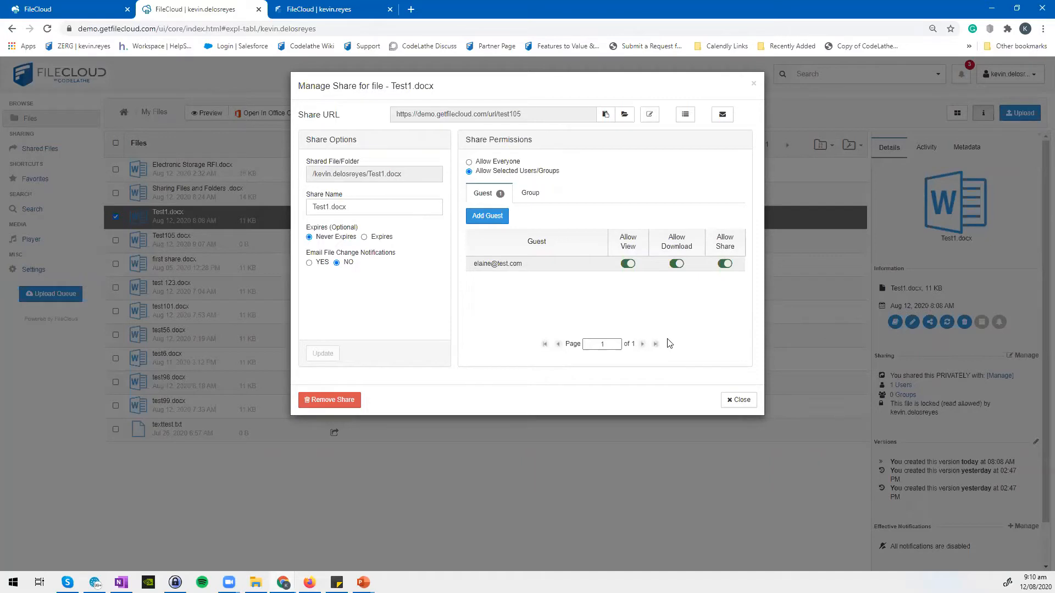
click(740, 401)
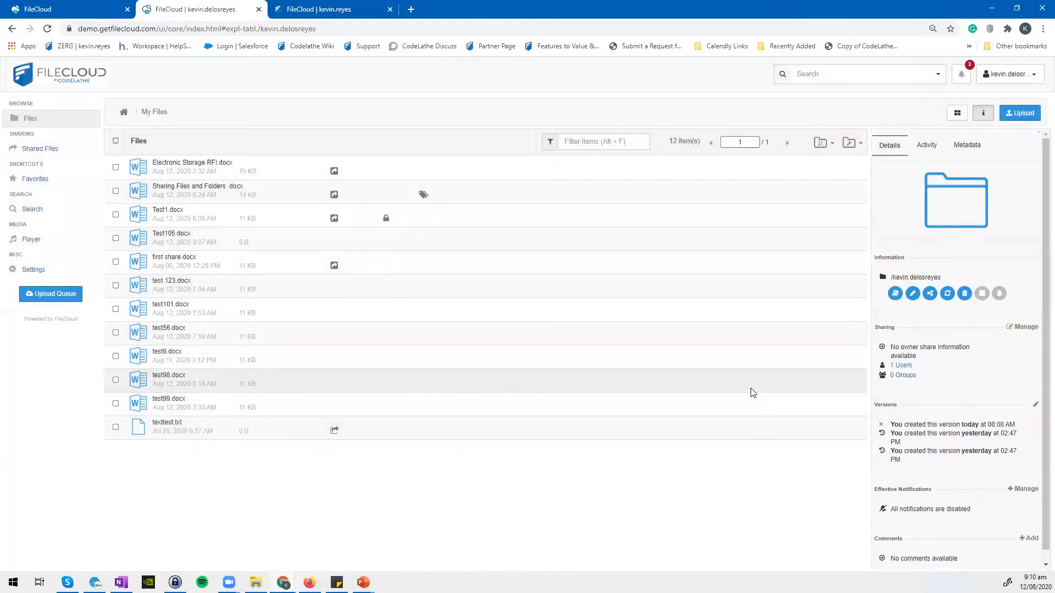
Preview Test1.docx from My Files and close the preview window.
click(351, 195)
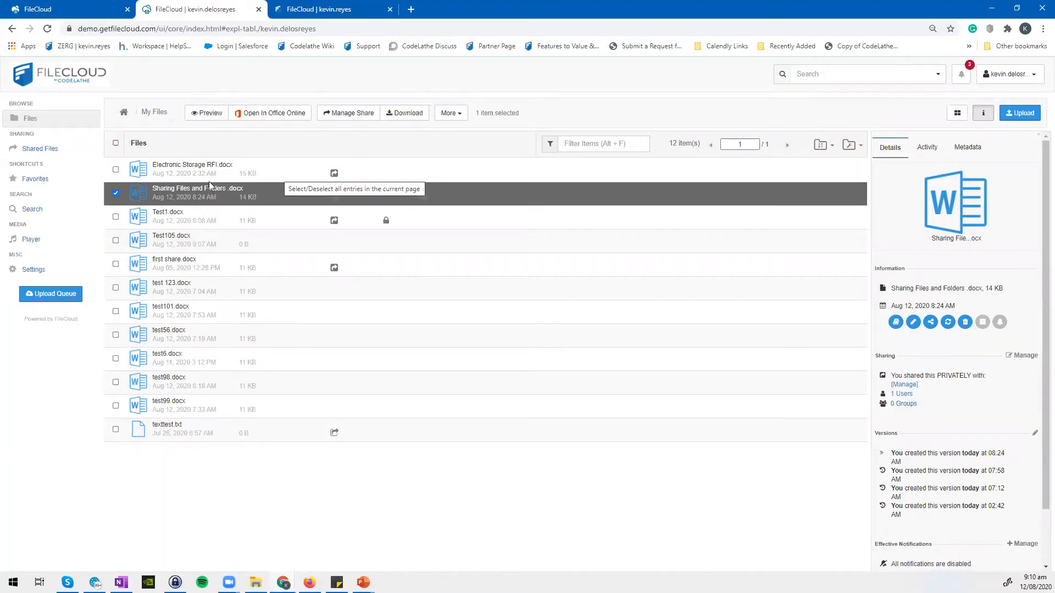
click(231, 220)
click(207, 113)
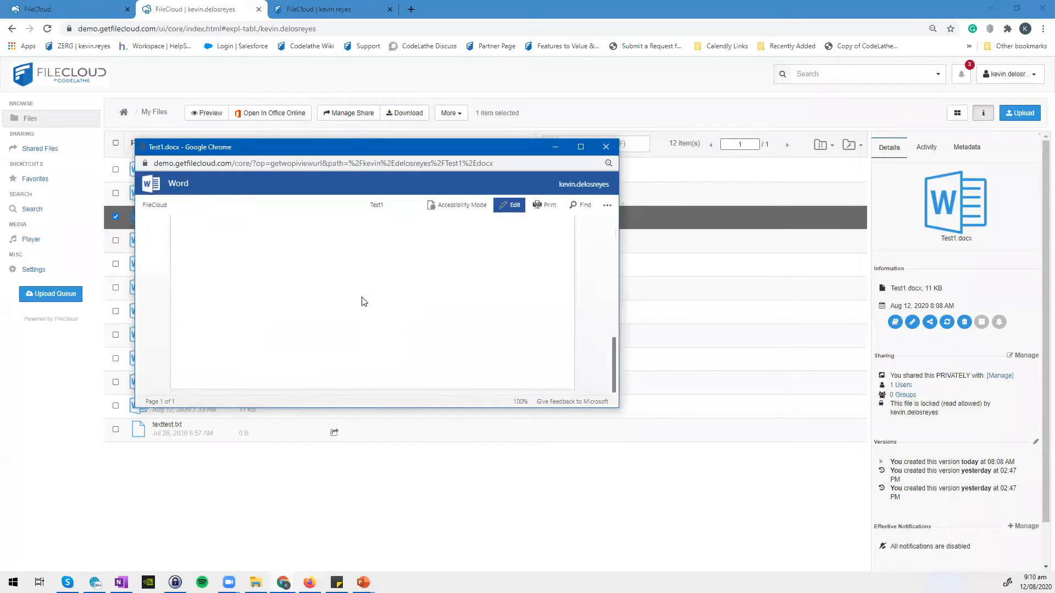
click(606, 147)
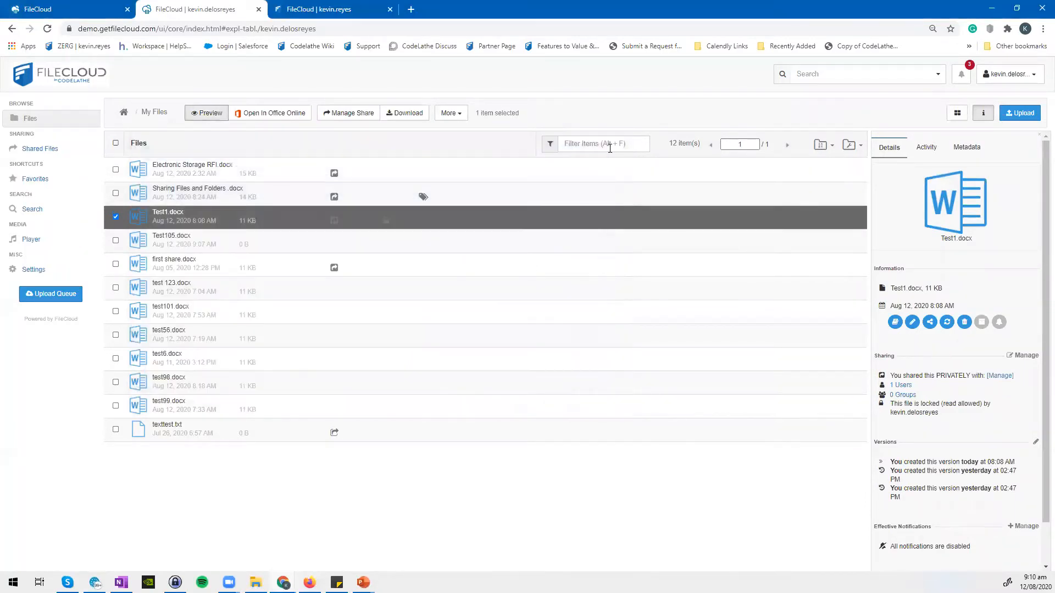
click(110, 9)
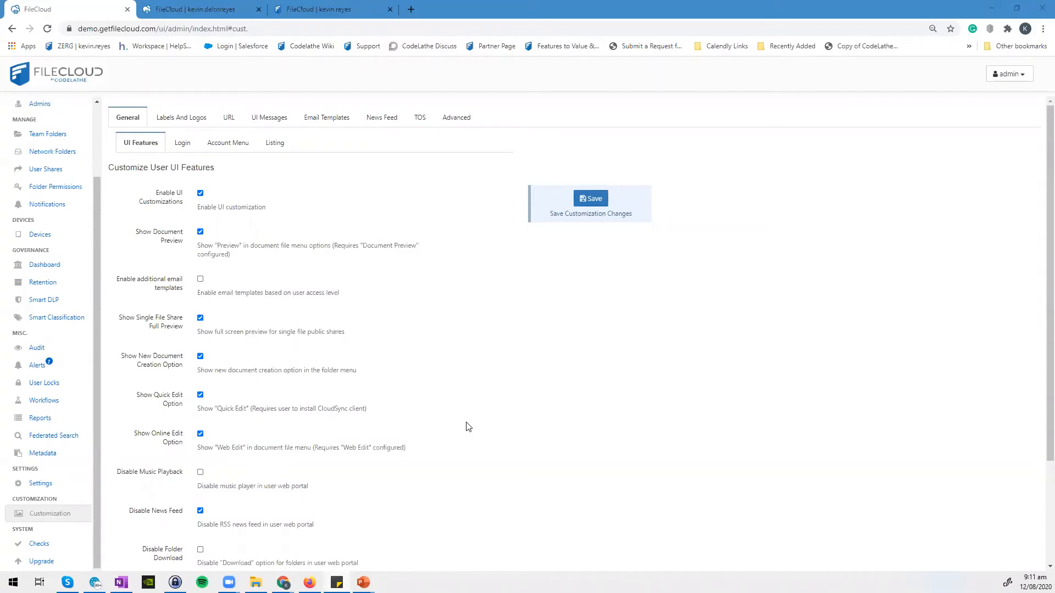
click(189, 9)
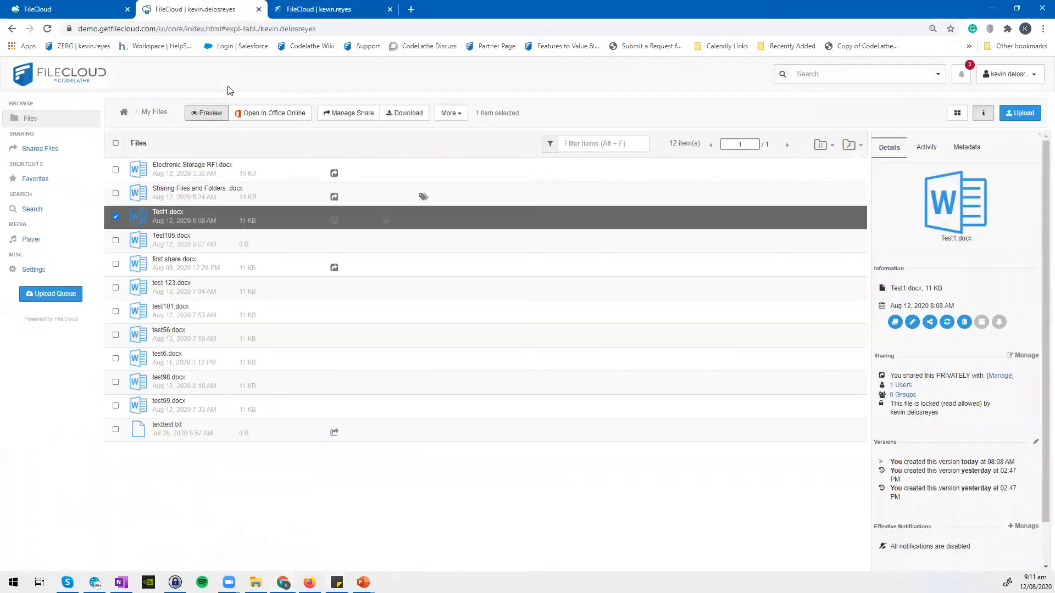
Open Sharing Files and Folders .docx from My Files for editing in Office Online.
click(167, 199)
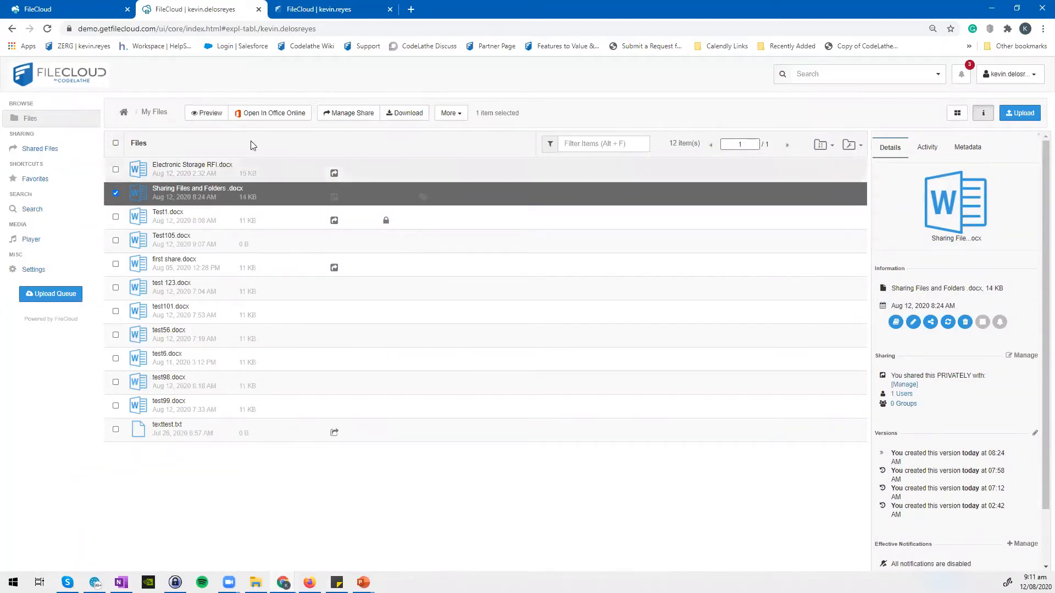
click(275, 114)
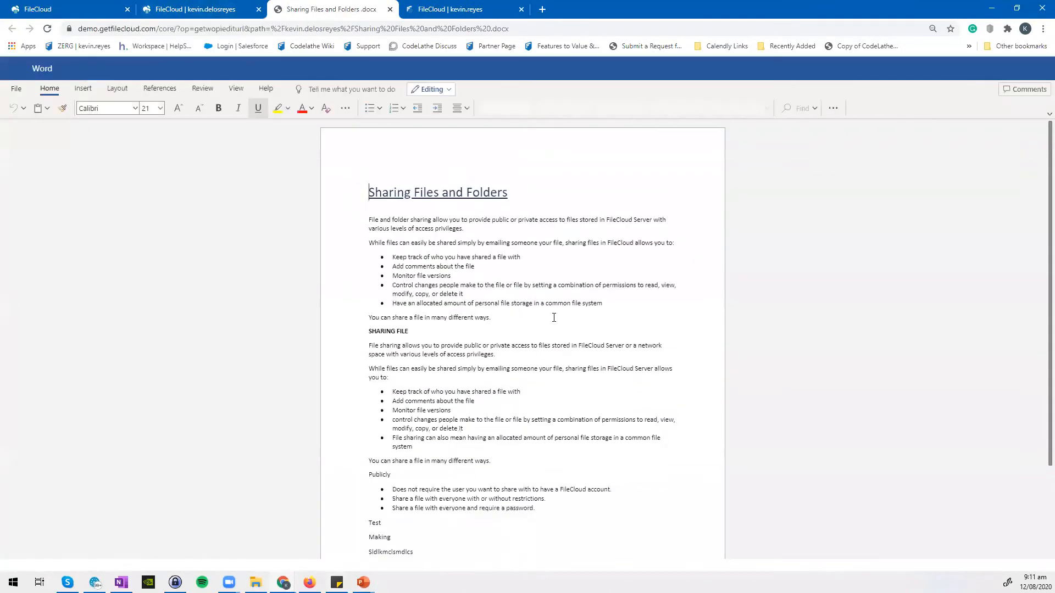
click(644, 284)
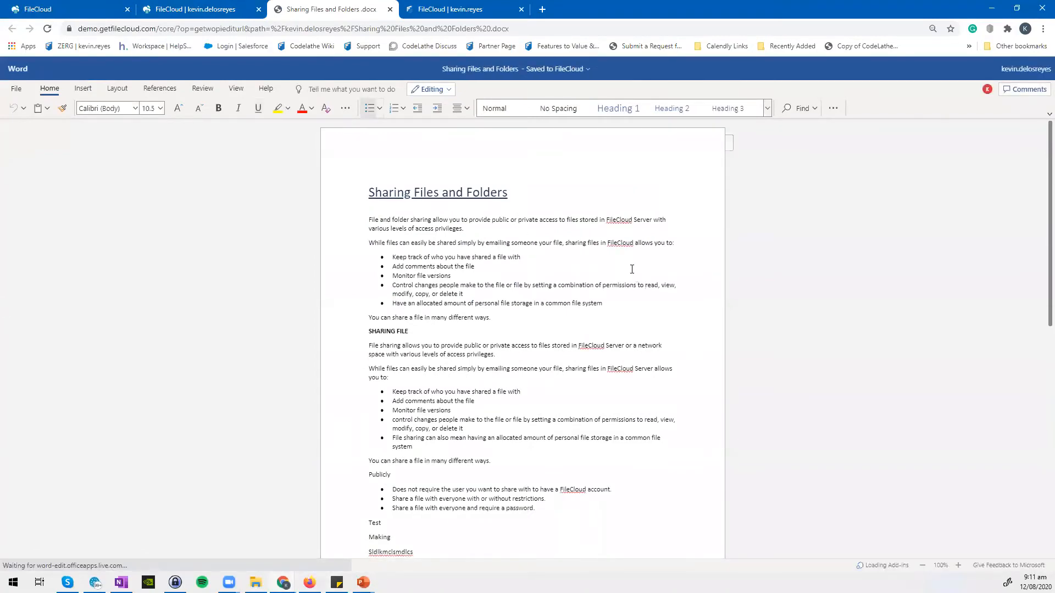
scroll(615, 275, down, 4)
scroll(595, 273, up, 3)
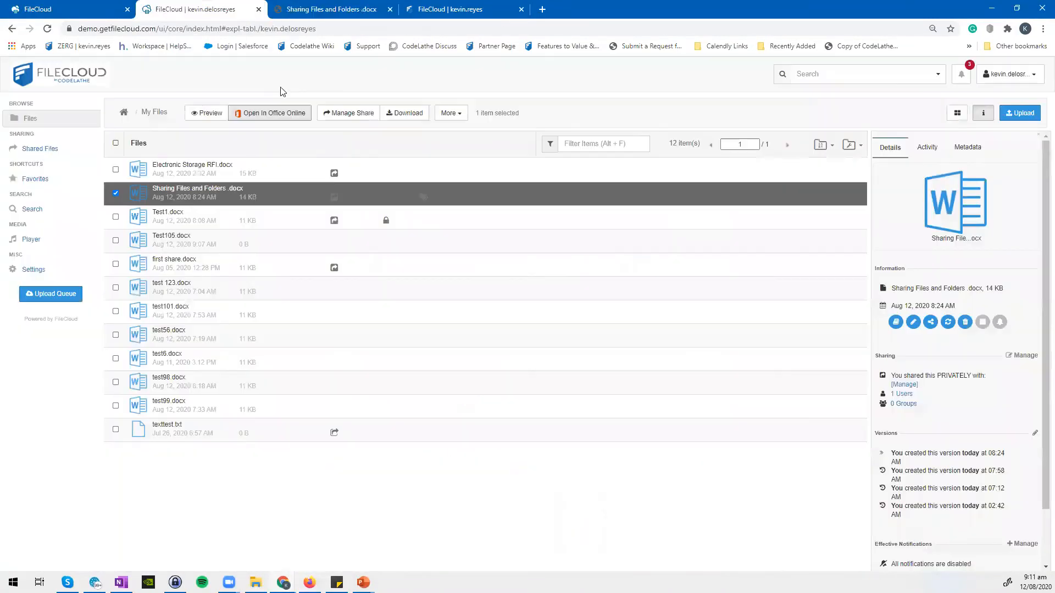
Check the guest permissions in the share settings of Sharing Files and Folders .docx in the user portal, and close them.
click(175, 9)
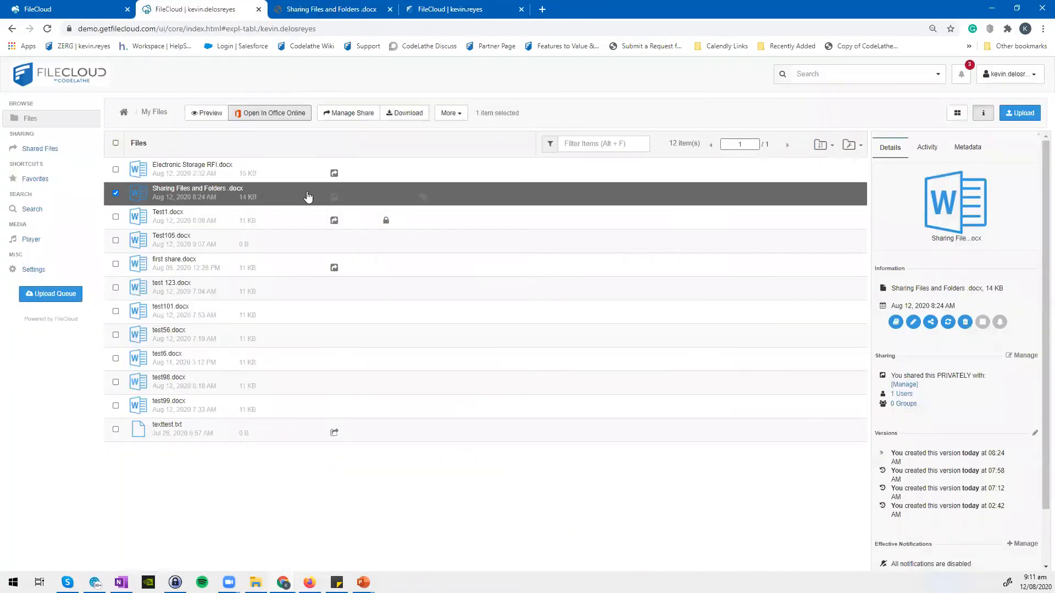
click(349, 115)
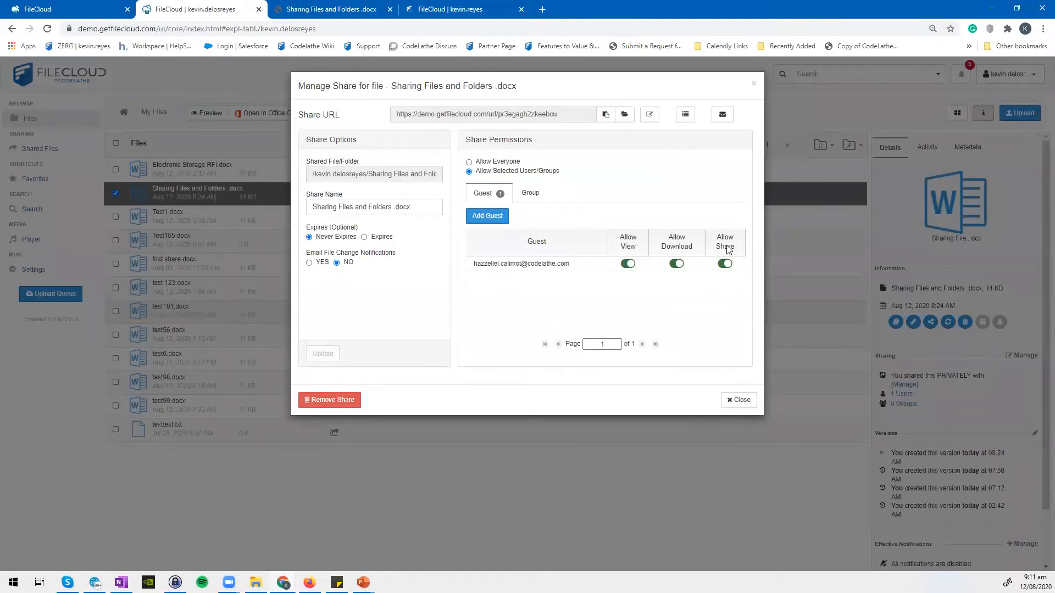
click(753, 84)
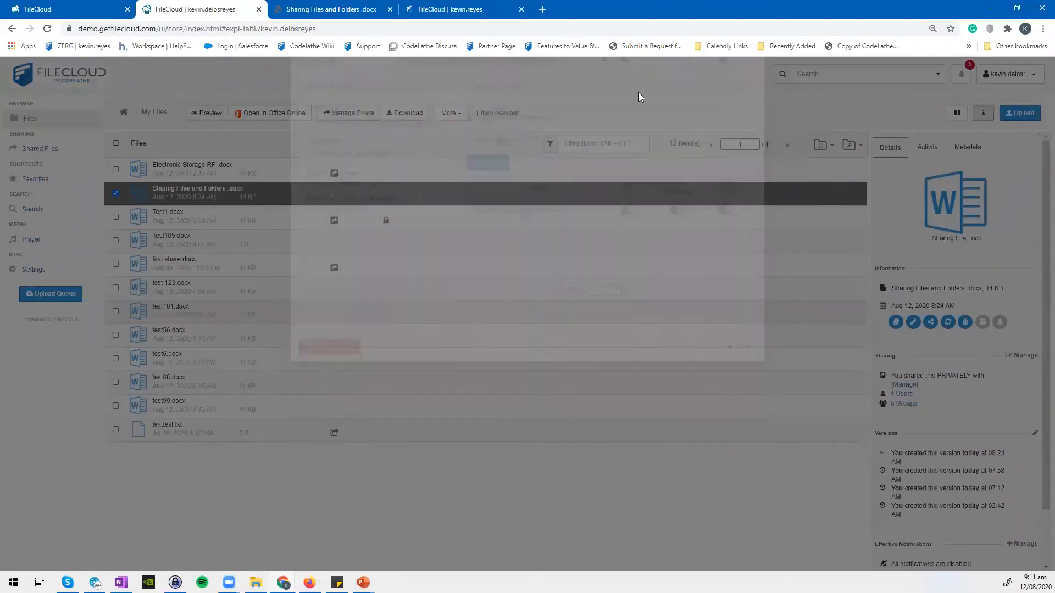
Replace the three lines below "Making" in the open Sharing Files and Folders document with "dkjnvdkvndfbj".
click(331, 9)
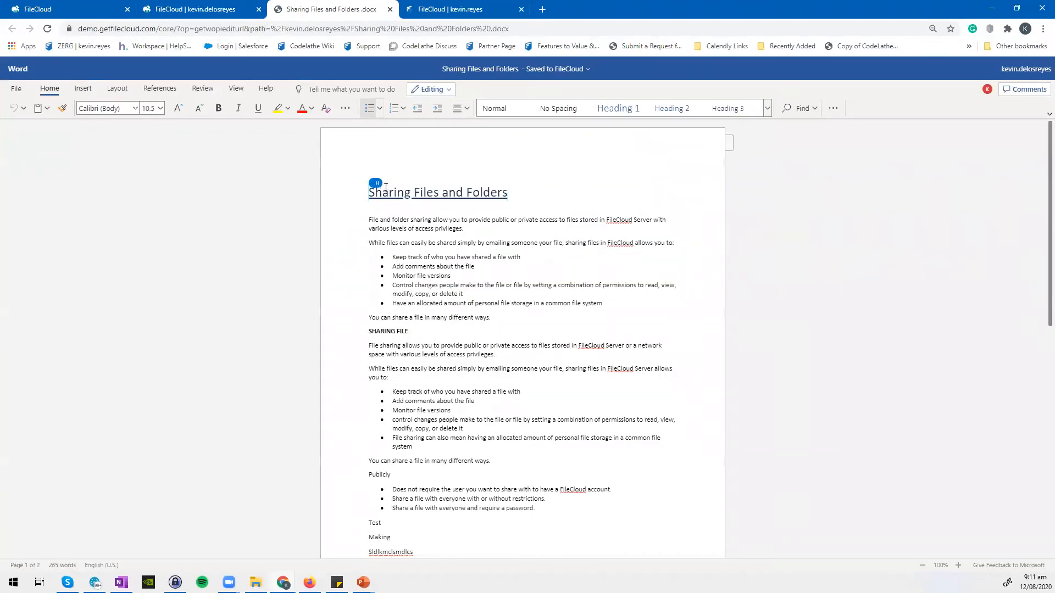
scroll(444, 383, down, 2)
scroll(380, 205, up, 2)
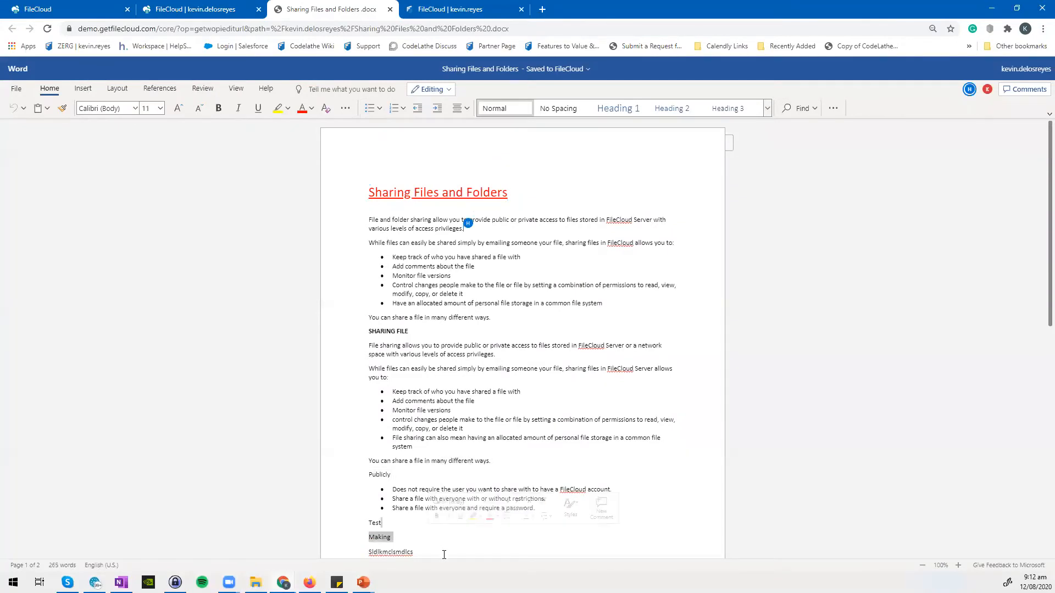
scroll(434, 528, down, 2)
drag(389, 472, 364, 443)
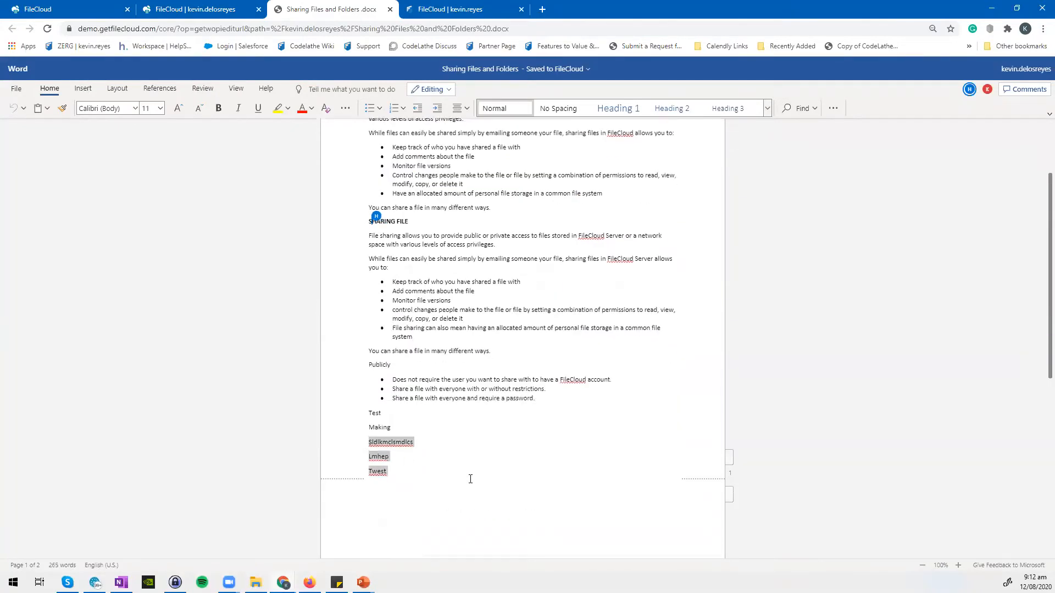
key(BackSpace)
text(n)
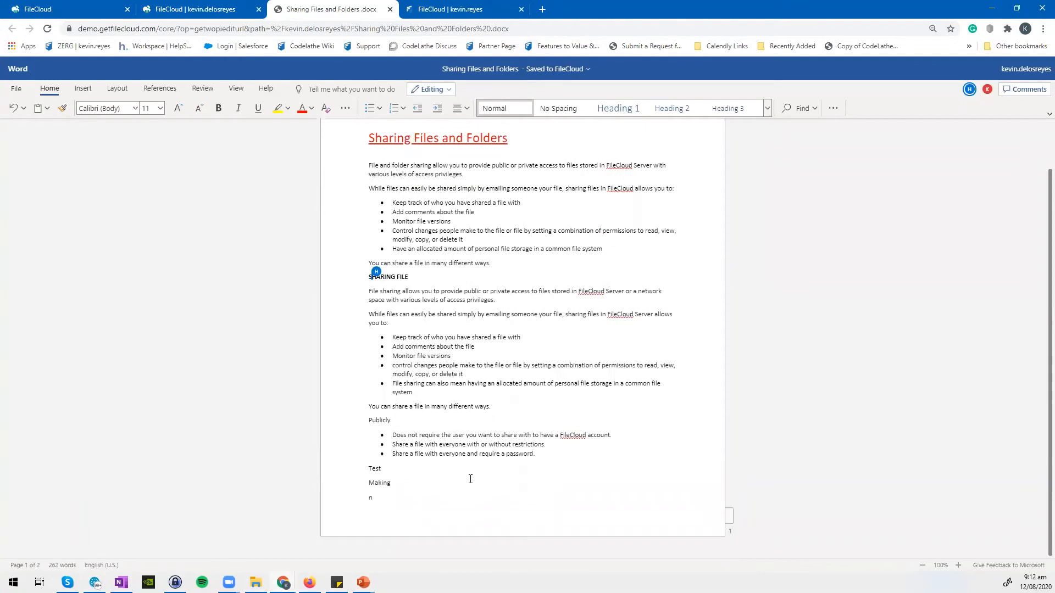
key(BackSpace)
text(dkjnvdkvndf)
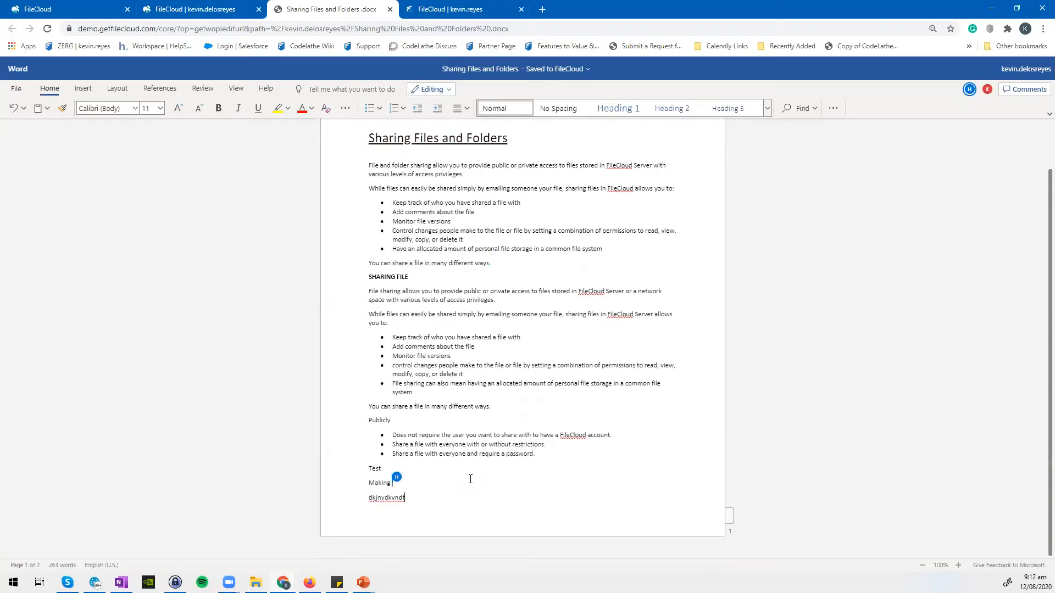
text(bj)
View the co-author's presence details and look over the shared document's content.
scroll(483, 434, up, 2)
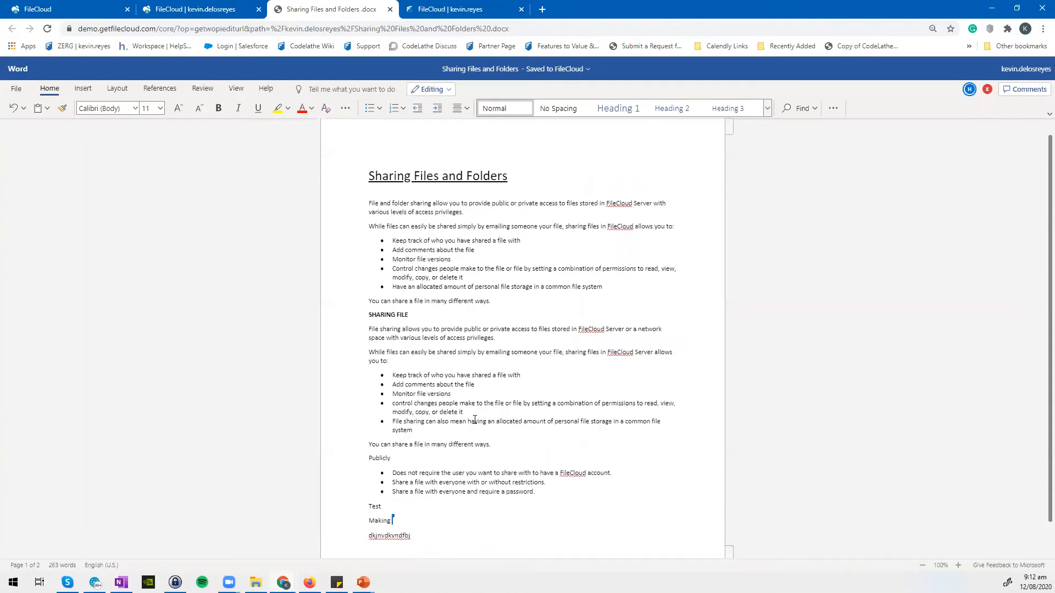
click(969, 91)
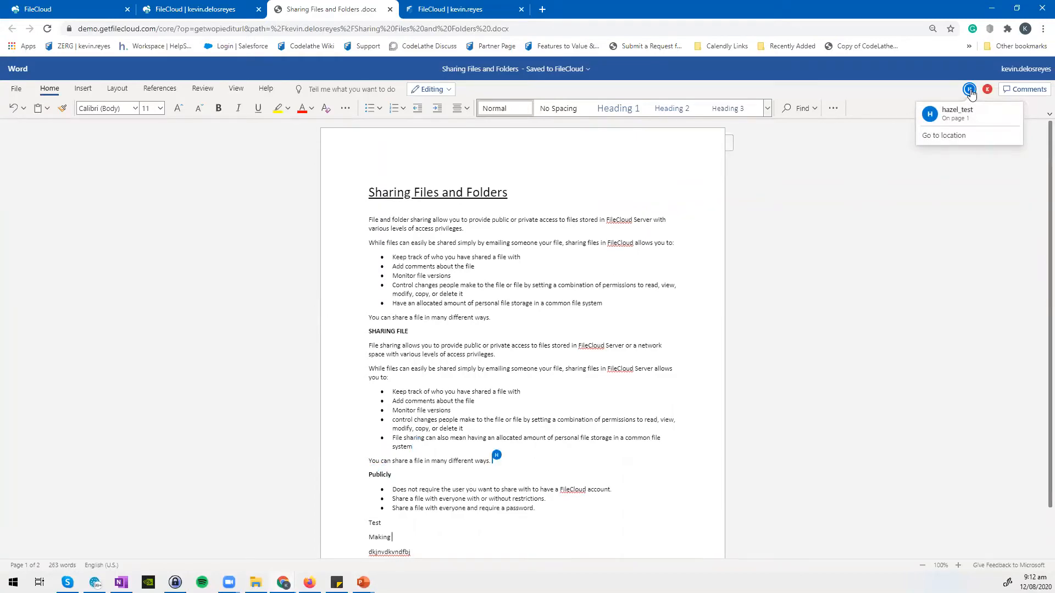
scroll(523, 455, down, 2)
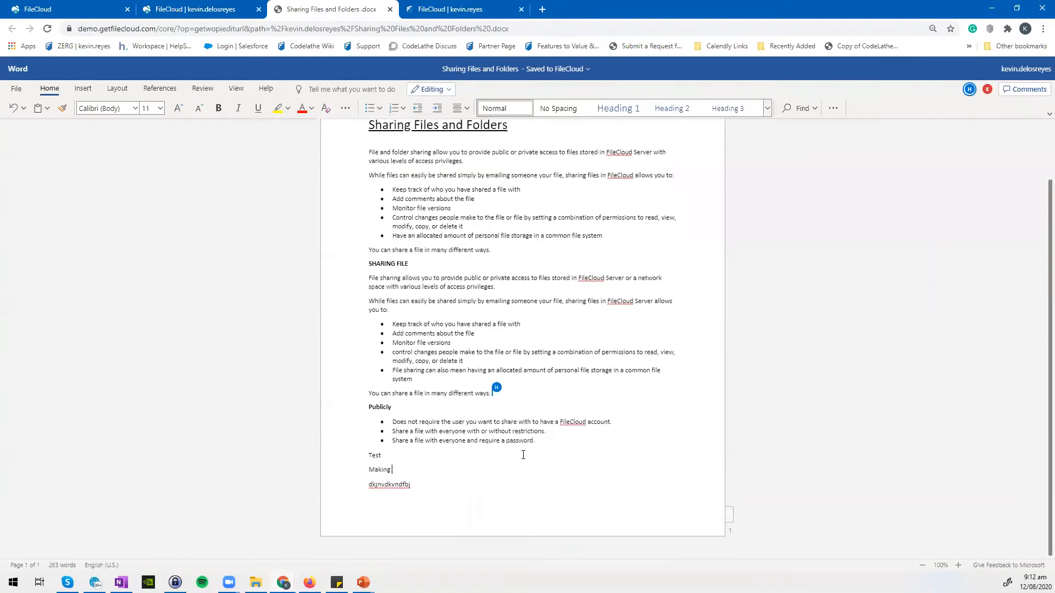
click(652, 414)
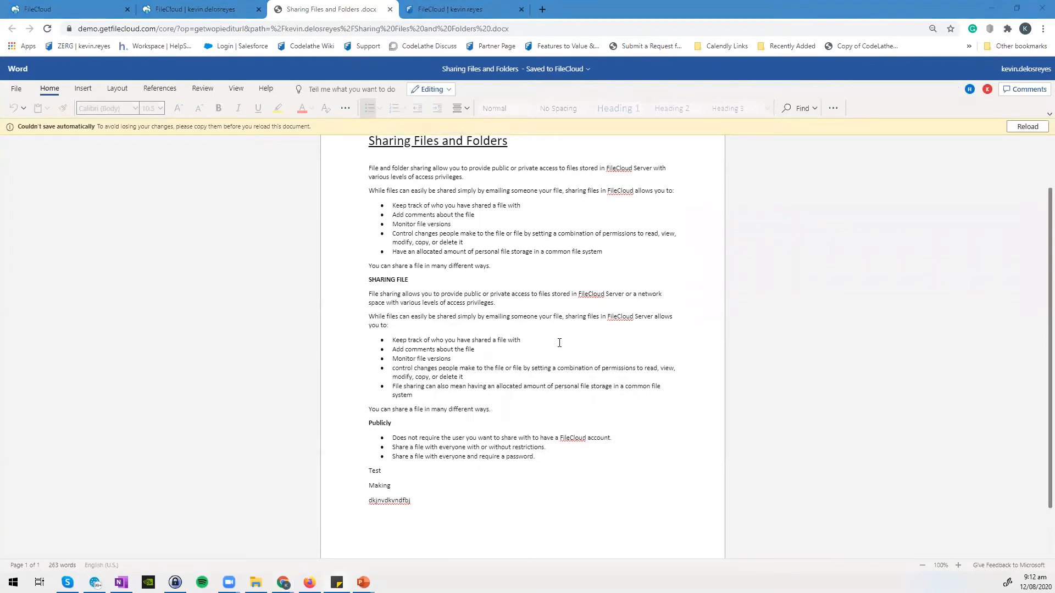
click(224, 4)
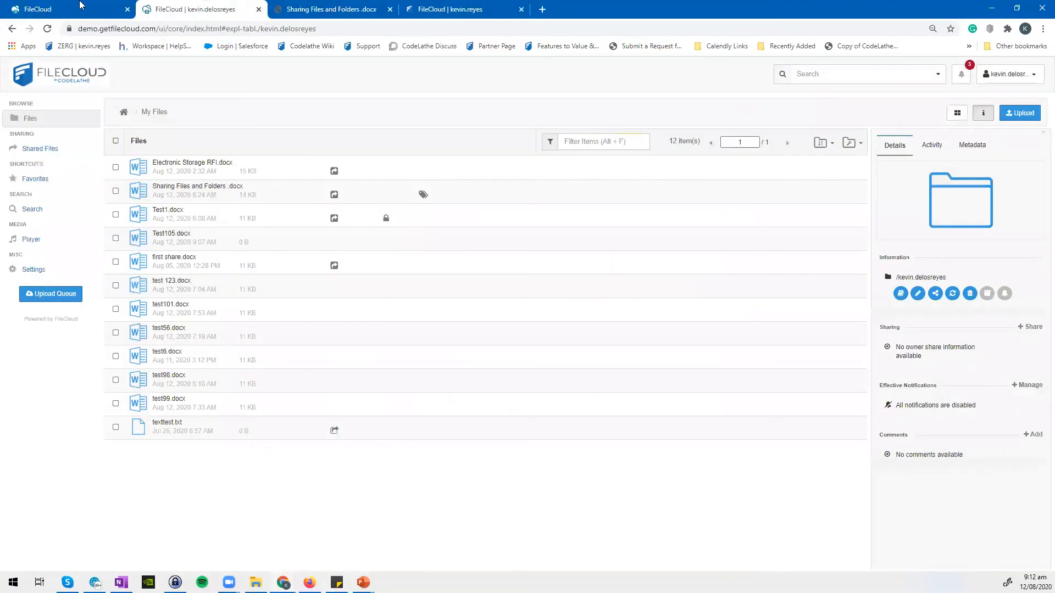
click(93, 7)
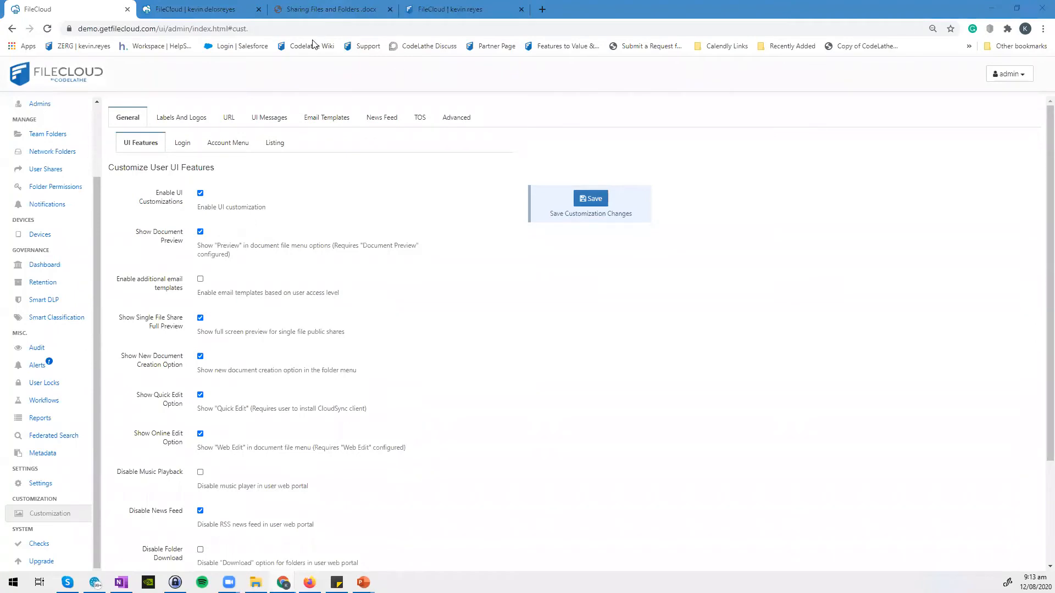
click(230, 12)
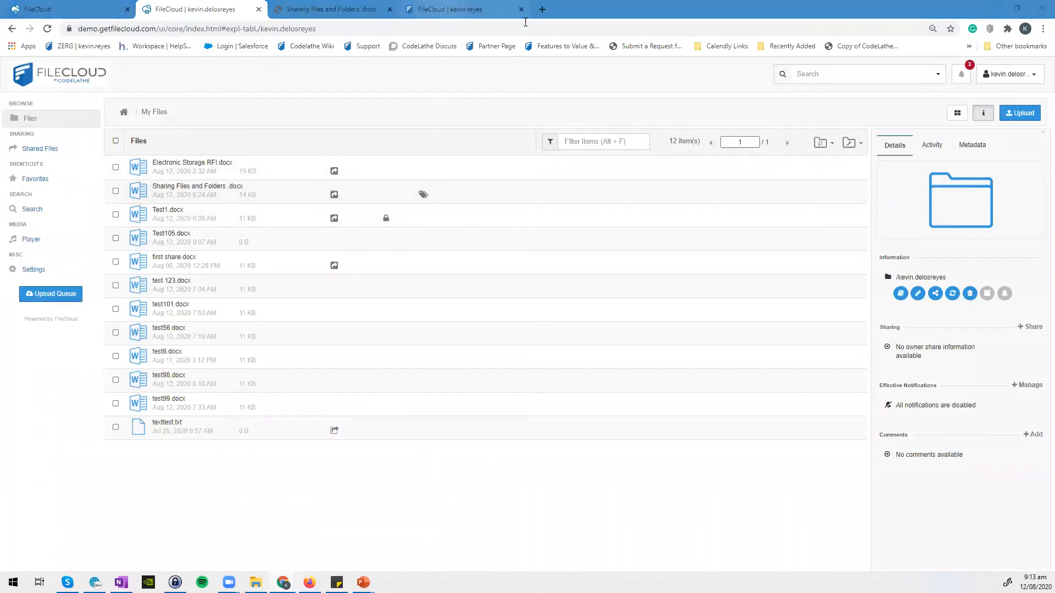
click(550, 20)
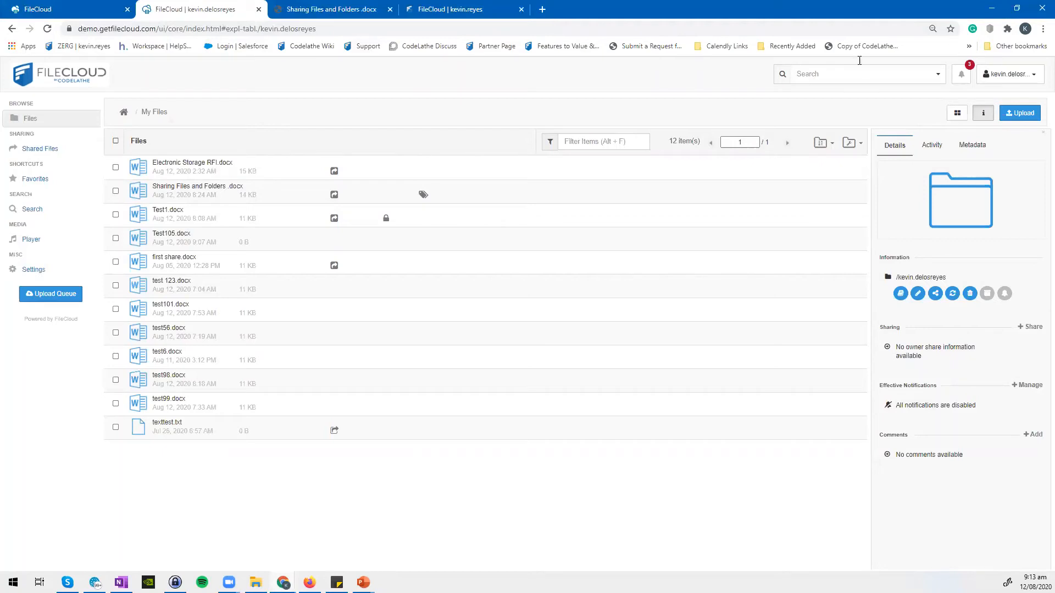
double_click(985, 12)
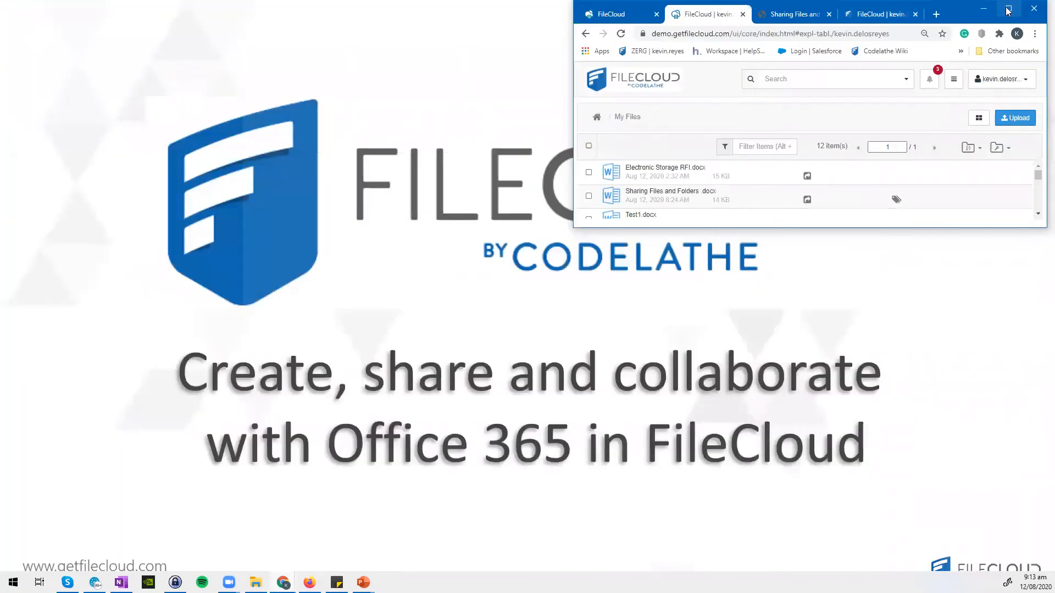
click(1009, 8)
click(300, 7)
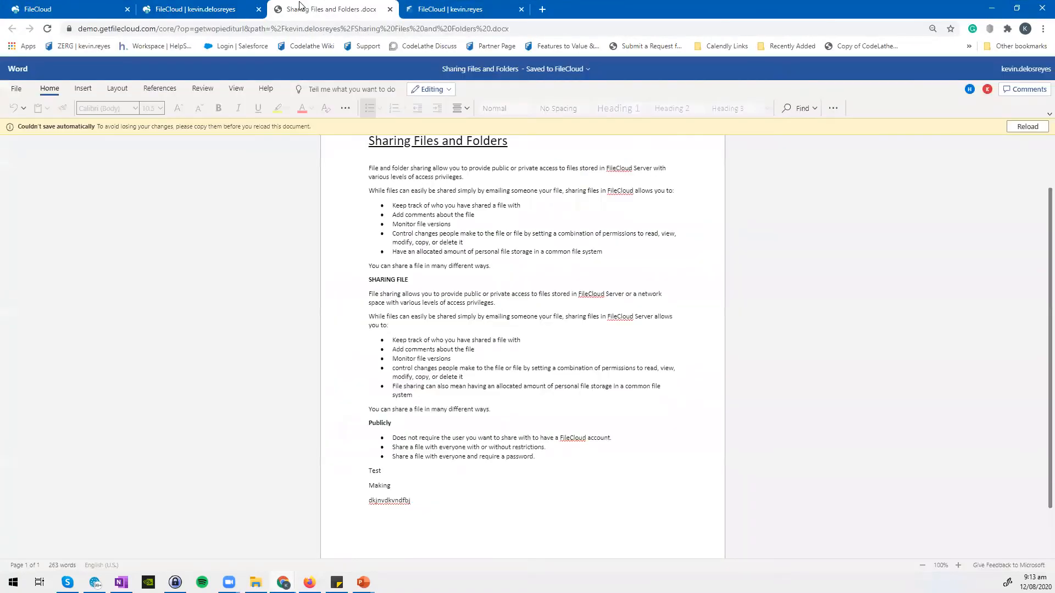
key(ctrl+Tab)
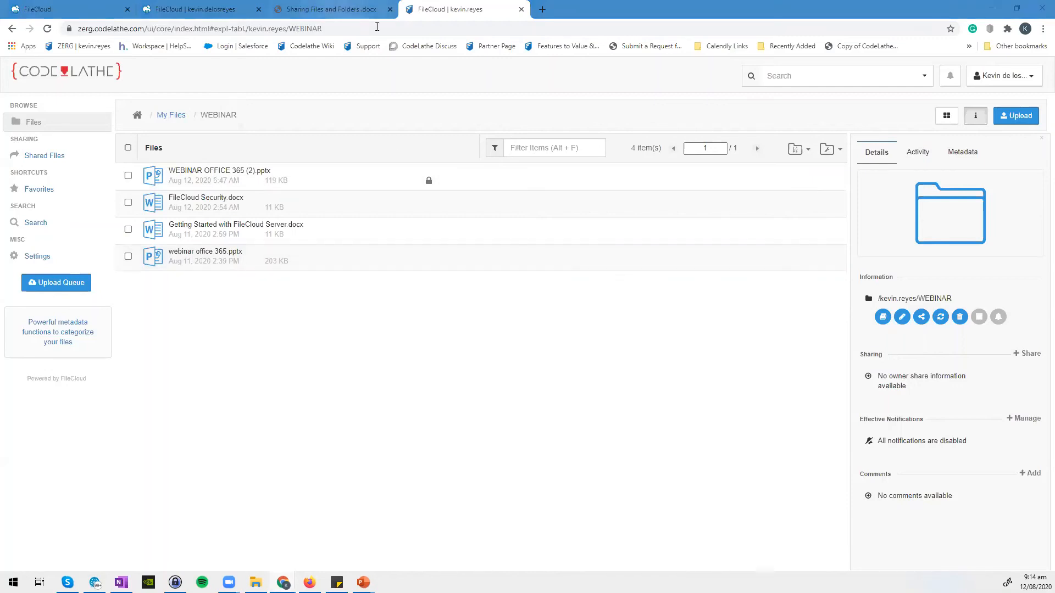
click(336, 9)
click(198, 9)
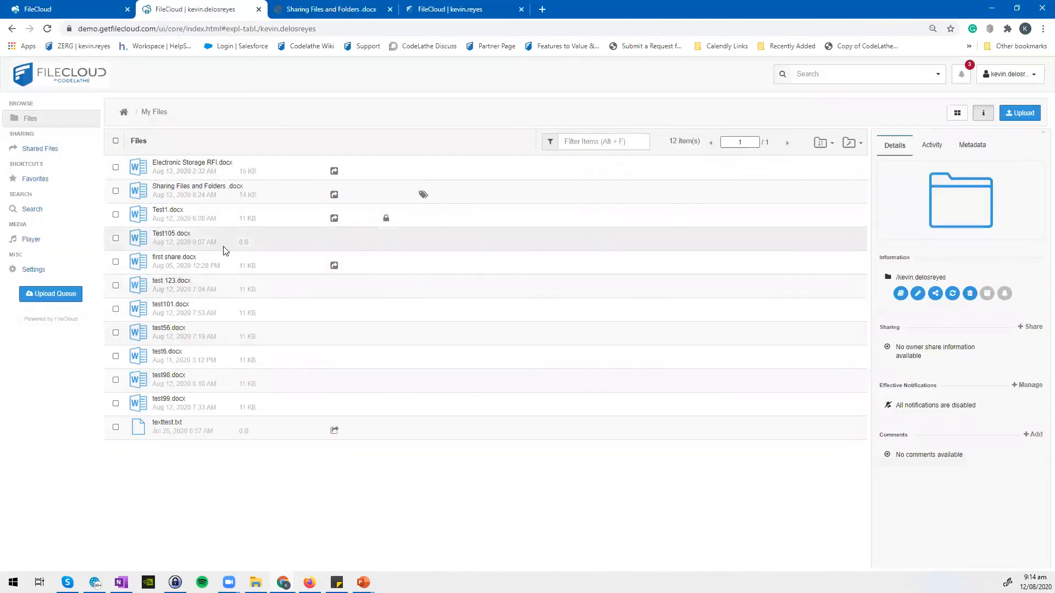
Select Test105.docx in My Files and view the file and edit options available for it.
click(240, 244)
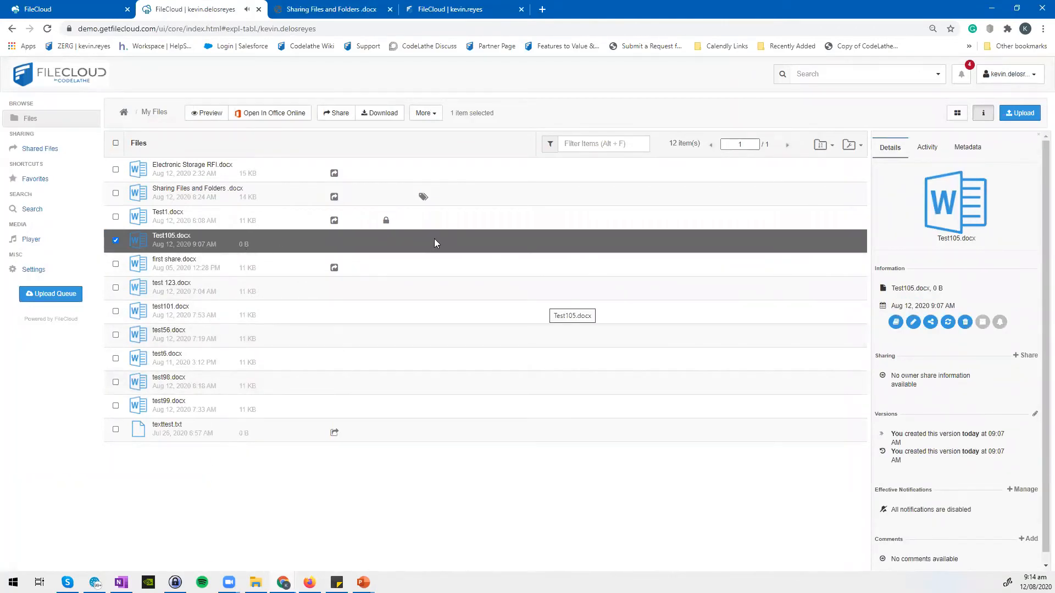
right_click(435, 238)
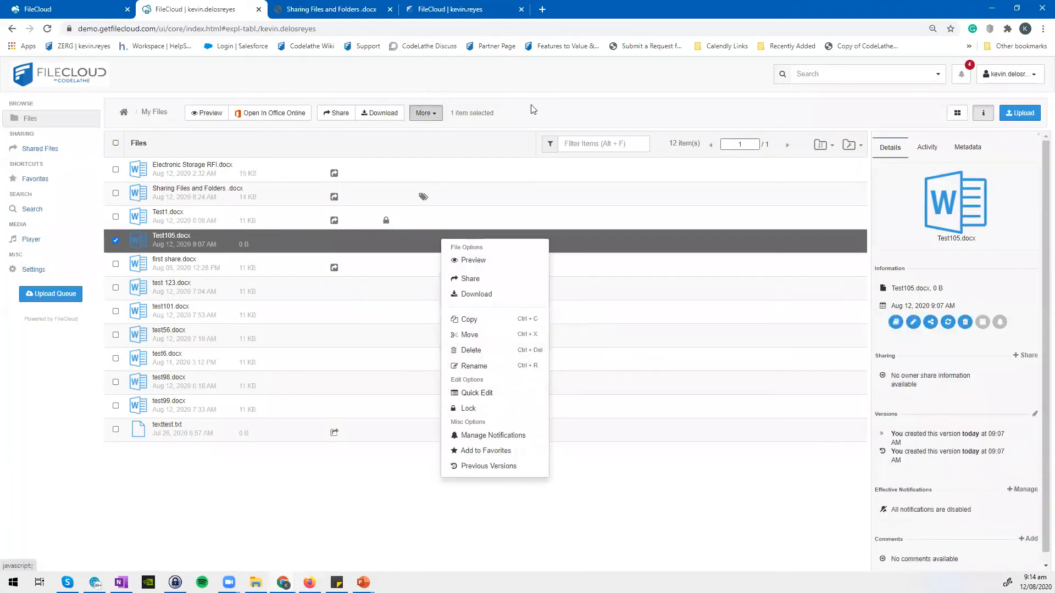
click(1017, 8)
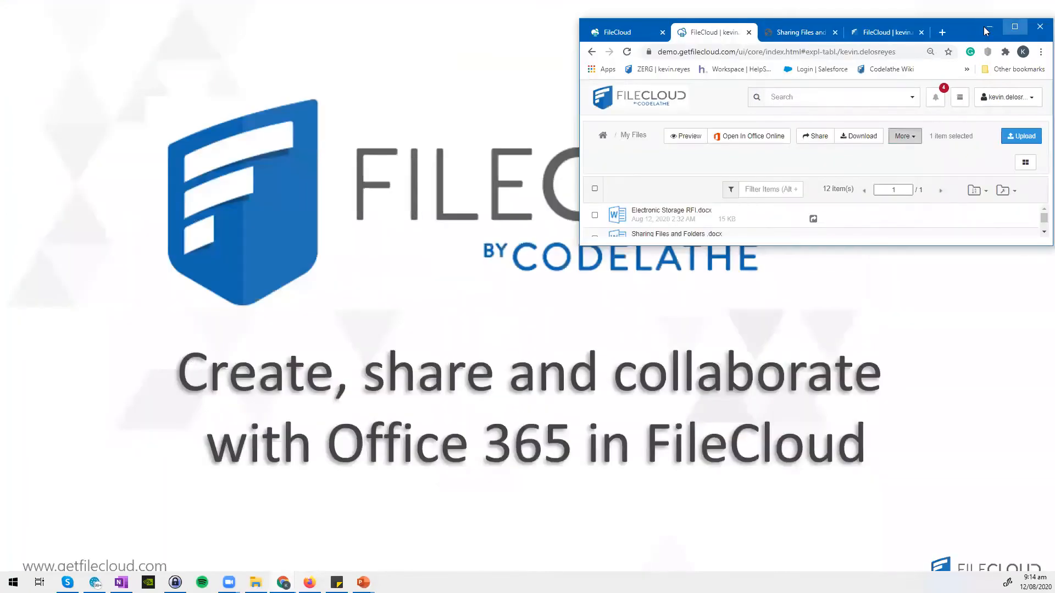
double_click(985, 30)
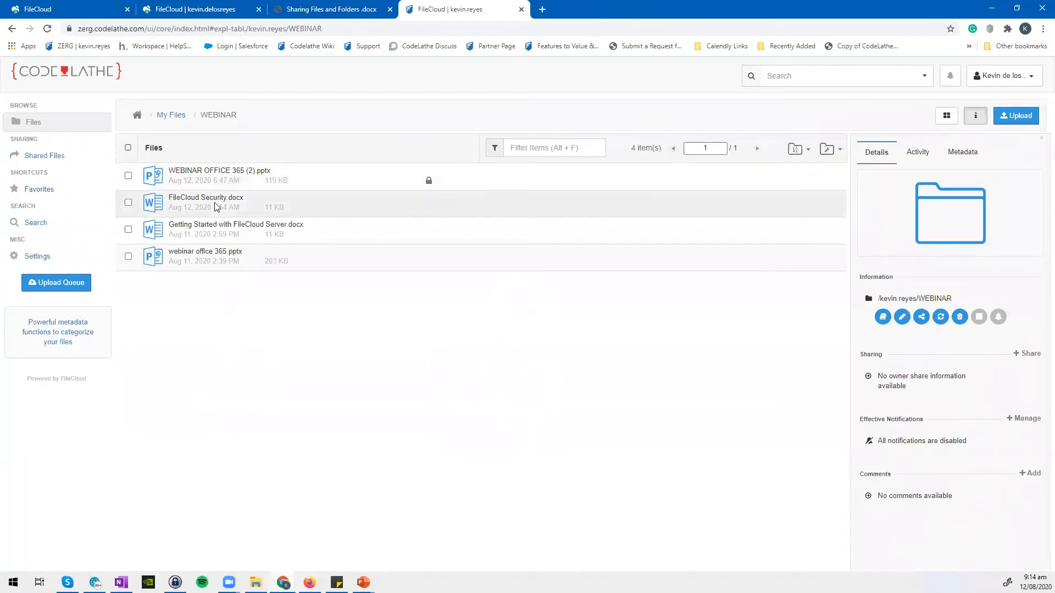
Open FileCloud Security.docx from the WEBINAR folder with Quick Edit, and view the file's other available actions.
right_click(226, 205)
click(264, 373)
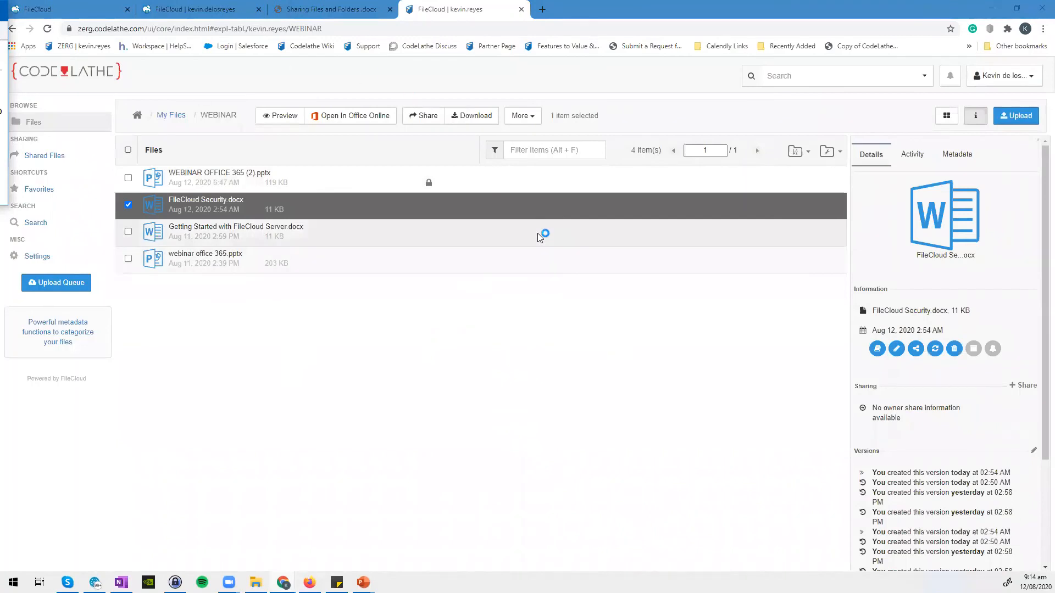
right_click(363, 205)
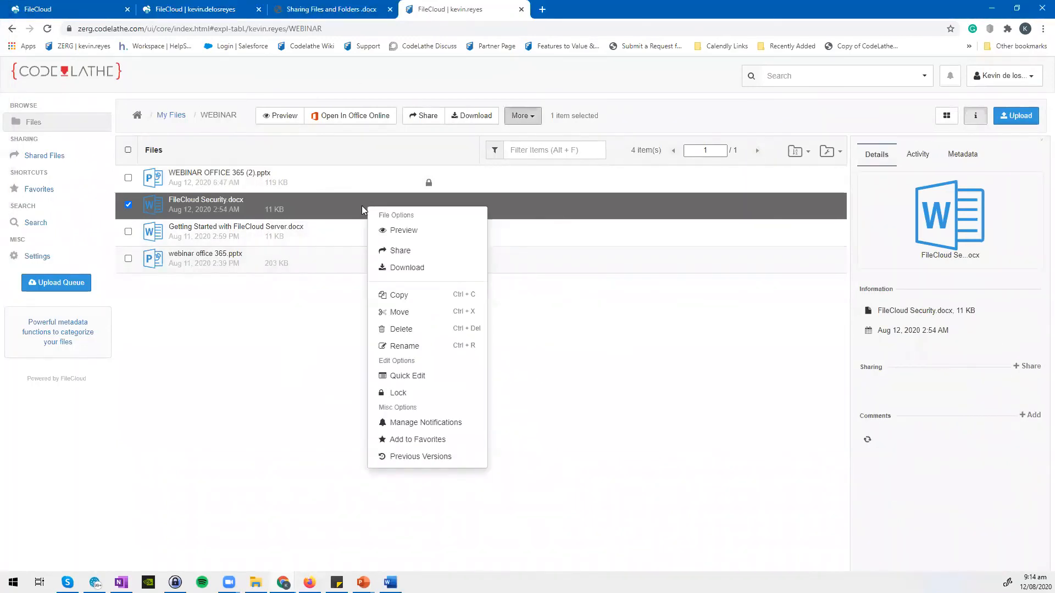
click(533, 118)
click(529, 122)
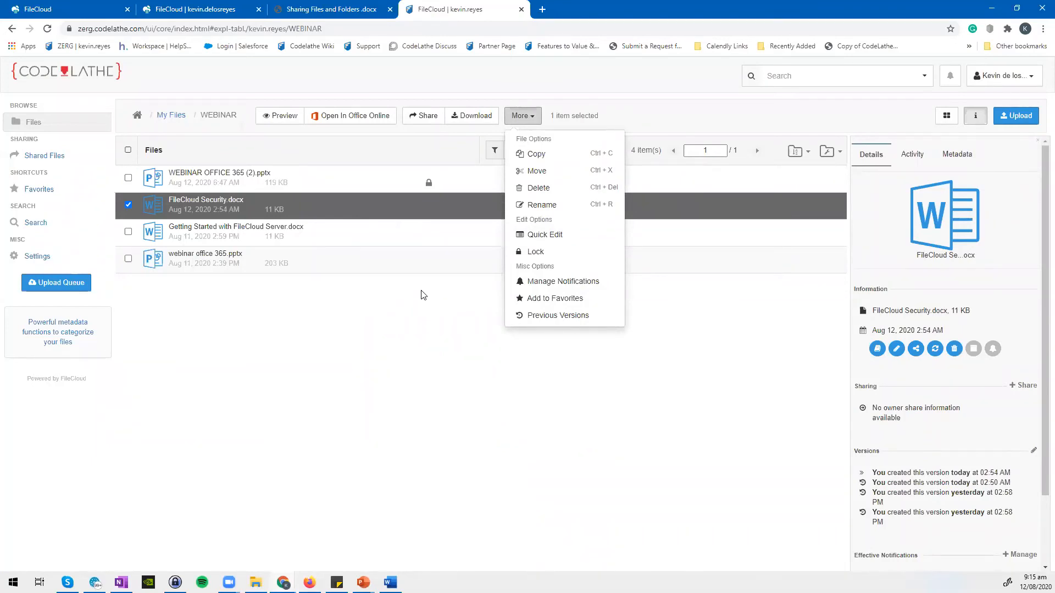
Switch to Word to view the opened FileCloud Security document, and close it.
click(390, 582)
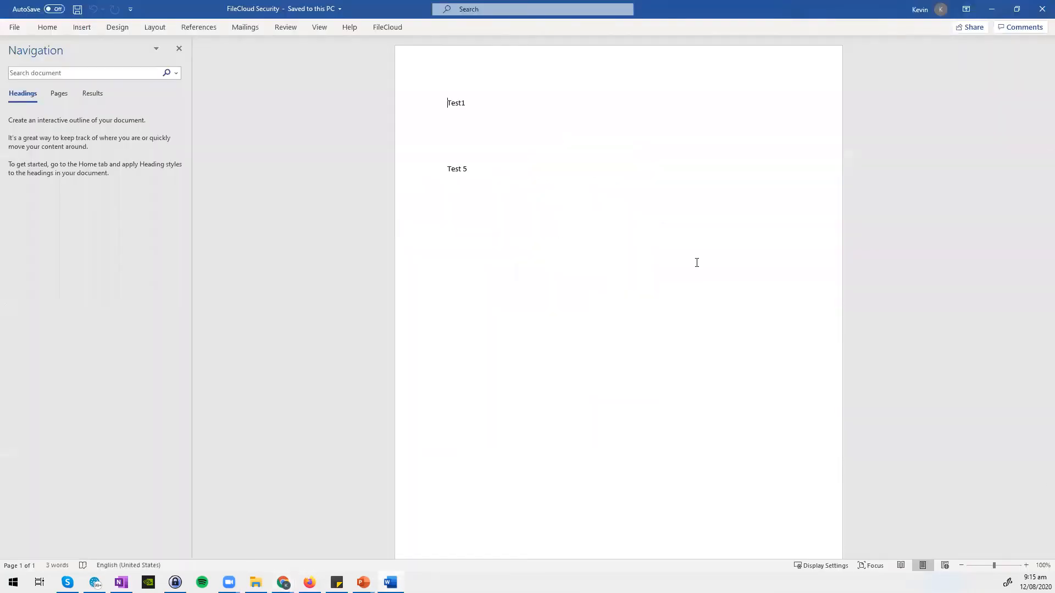
click(1040, 16)
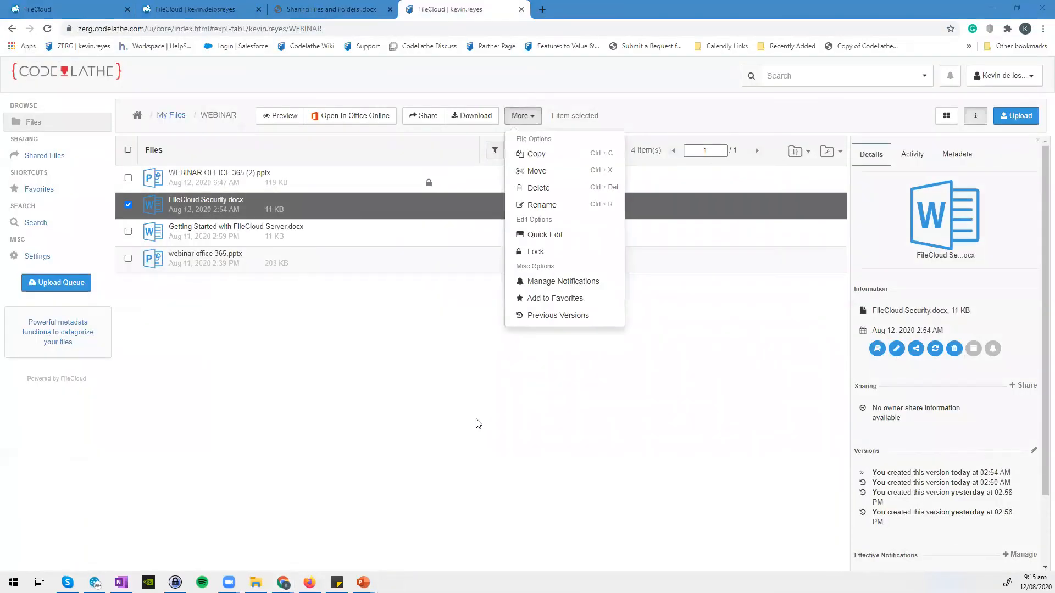